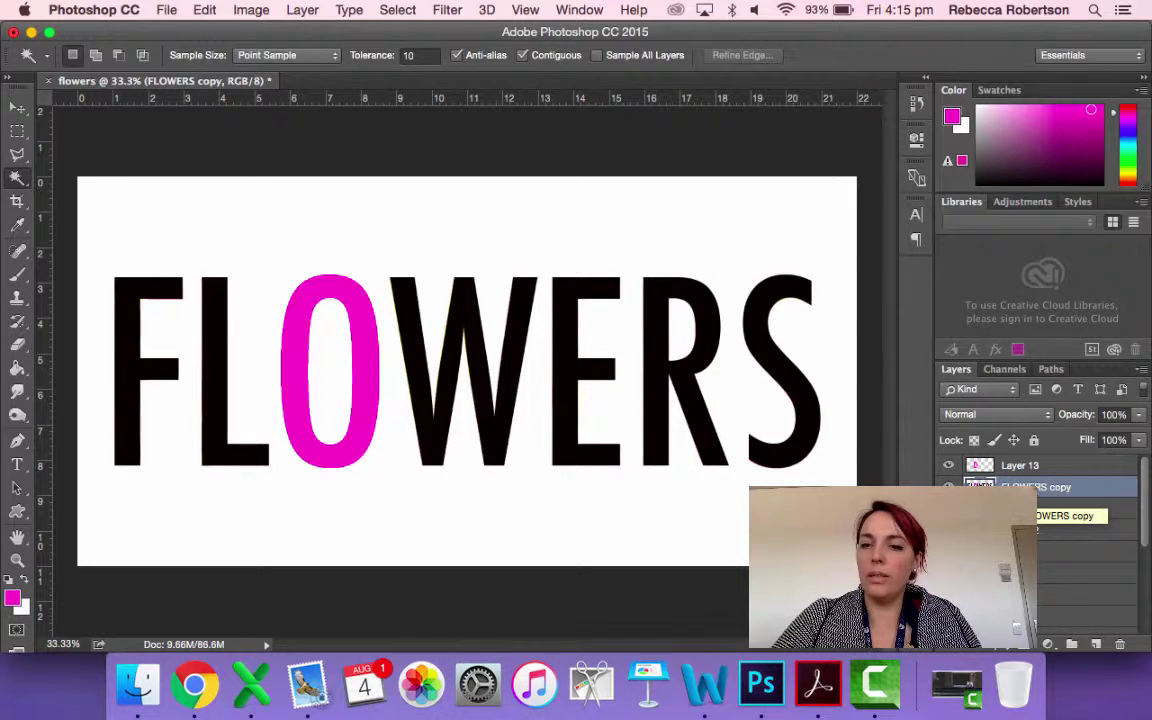
Delete the FLOWERS copy text layer and the Layer 9 rose image layer
{"action": "key", "text": "BackSpace"}
{"action": "left_click", "coordinate": [948, 486]}
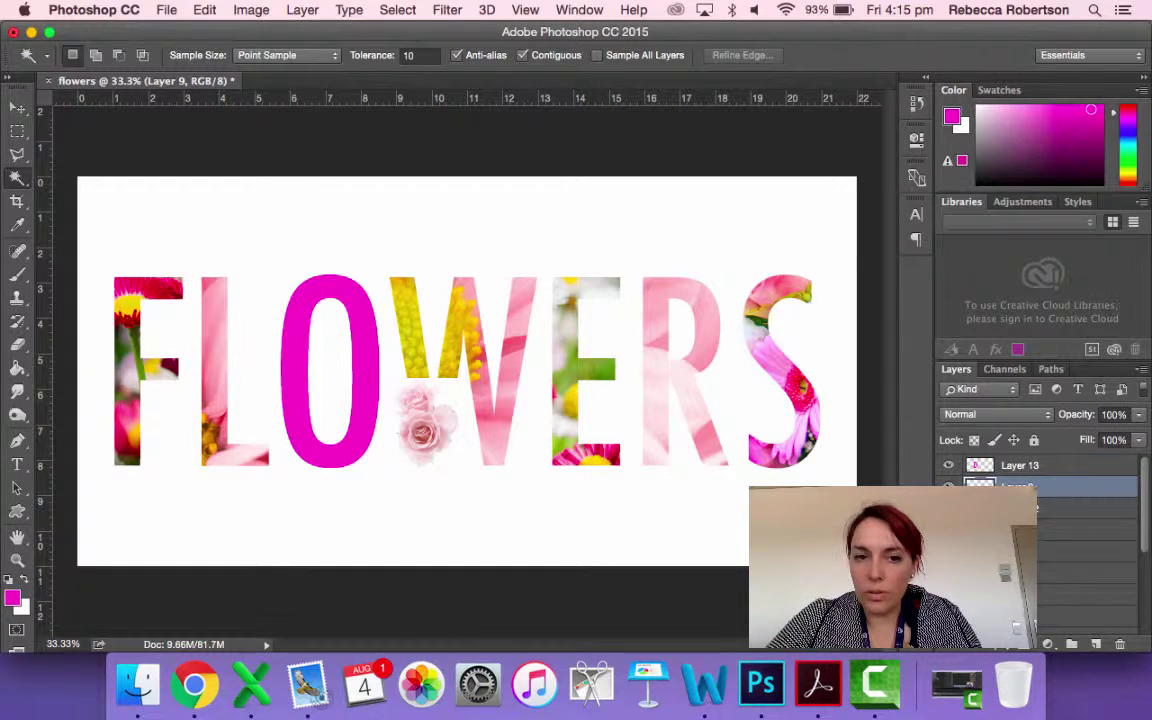
{"action": "key", "text": "BackSpace"}
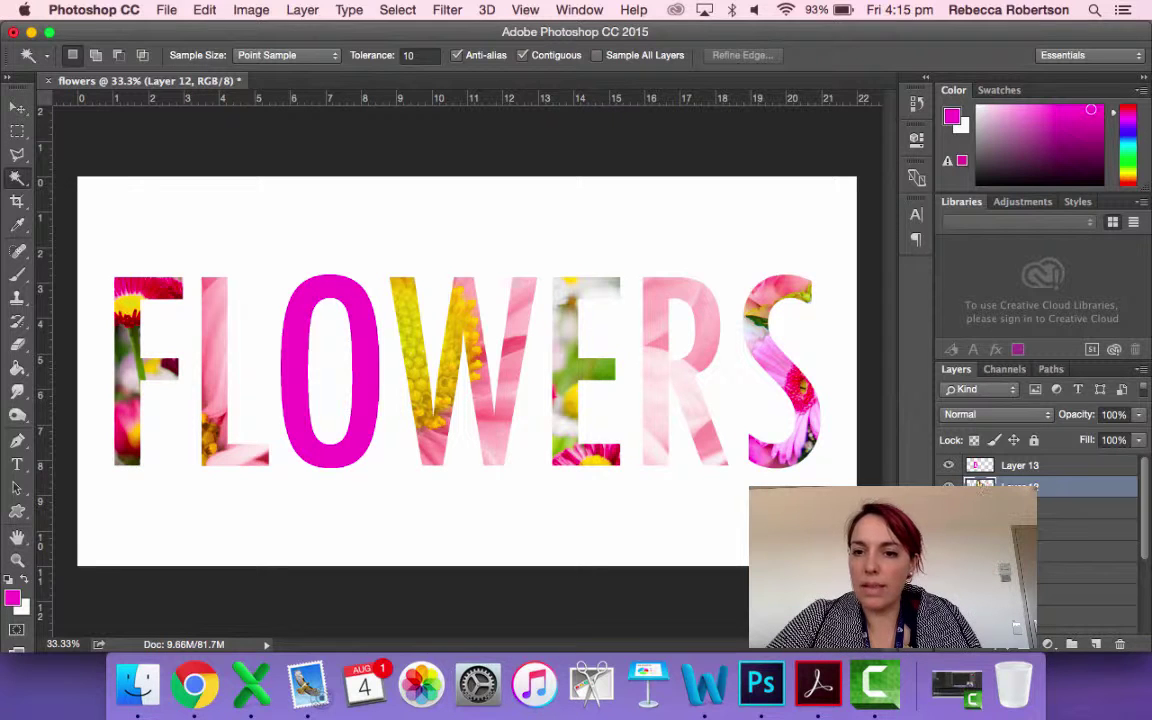
Check what Layer 12 contains and delete the large pink daisy image layer directly beneath it
{"action": "left_click", "coordinate": [949, 485]}
{"action": "left_click", "coordinate": [949, 485]}
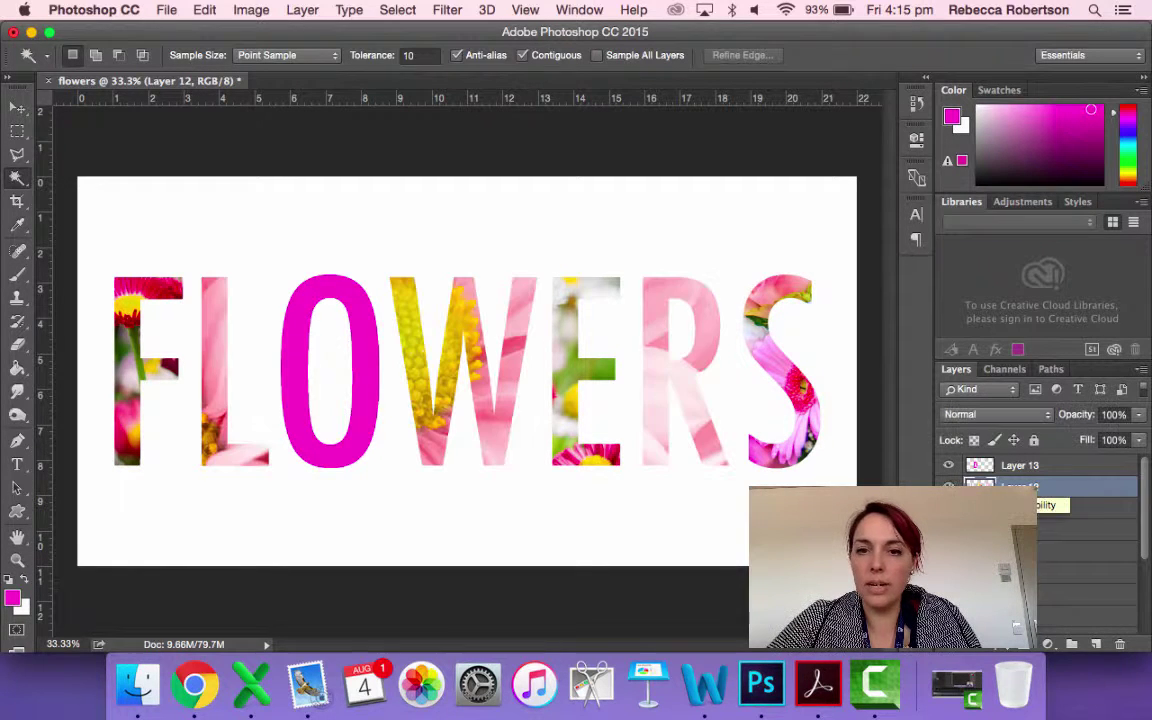
{"action": "left_click", "coordinate": [948, 506]}
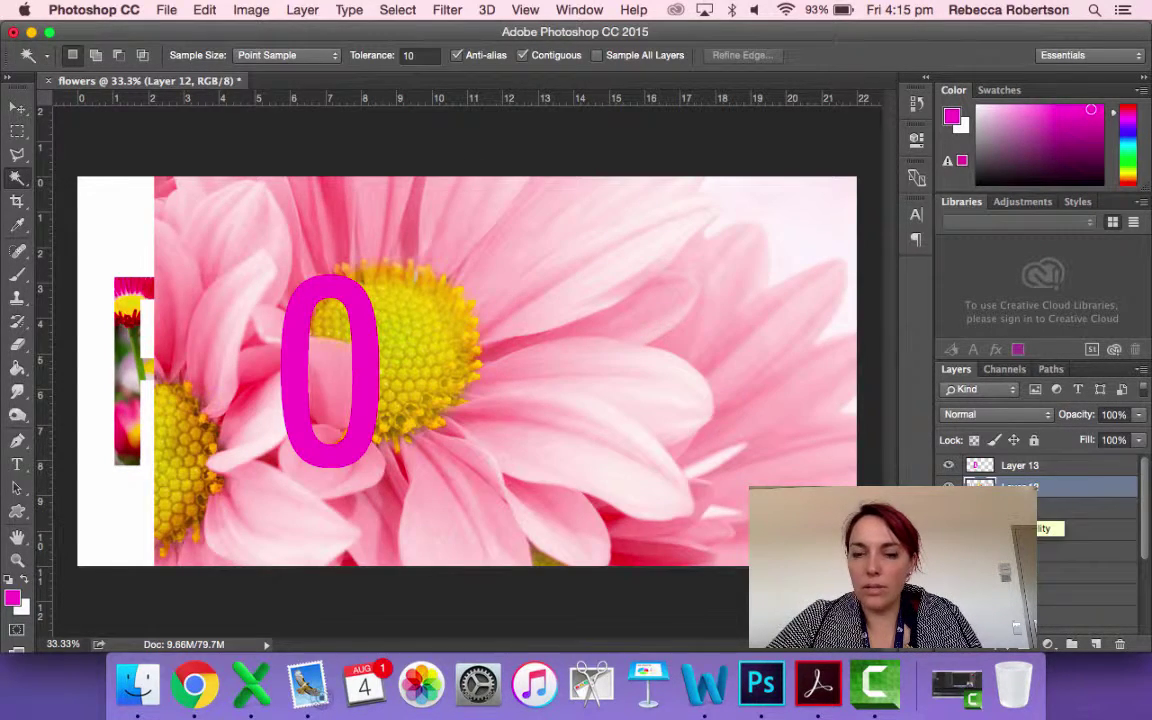
{"action": "left_click", "coordinate": [1010, 507]}
{"action": "key", "text": "BackSpace"}
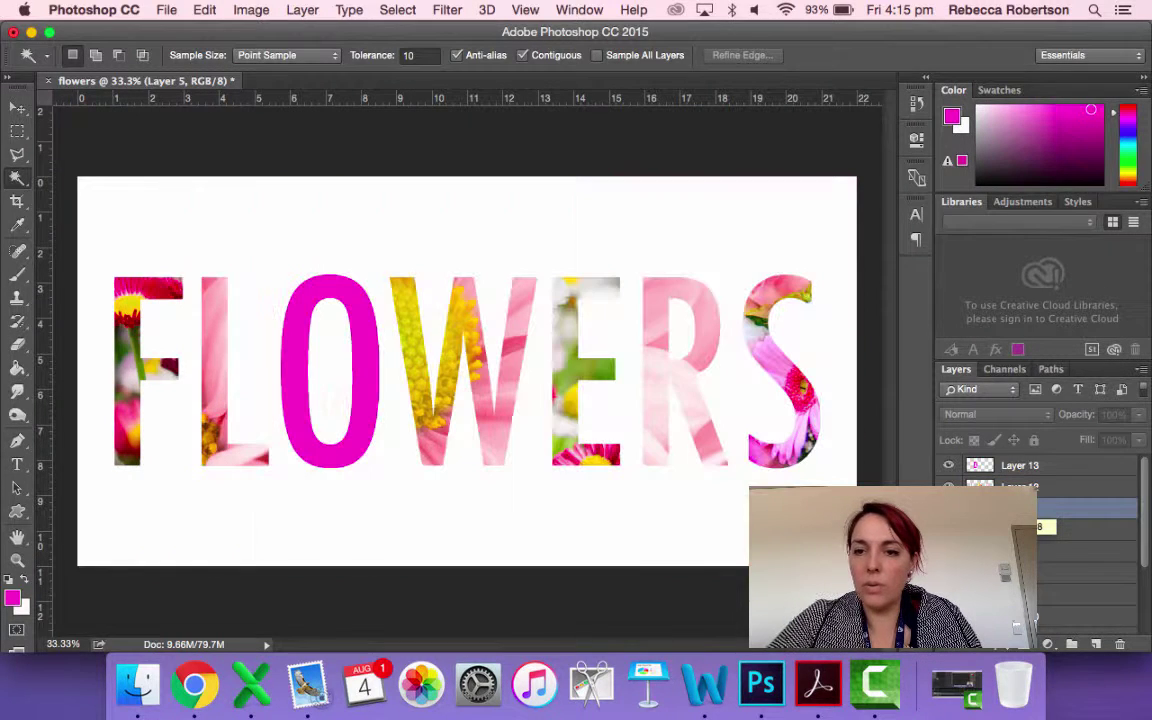
Examine Layer 5, Layer 4 and their neighbours by showing and hiding them, to tell full flower images from letter cut-outs
{"action": "left_click", "coordinate": [948, 509]}
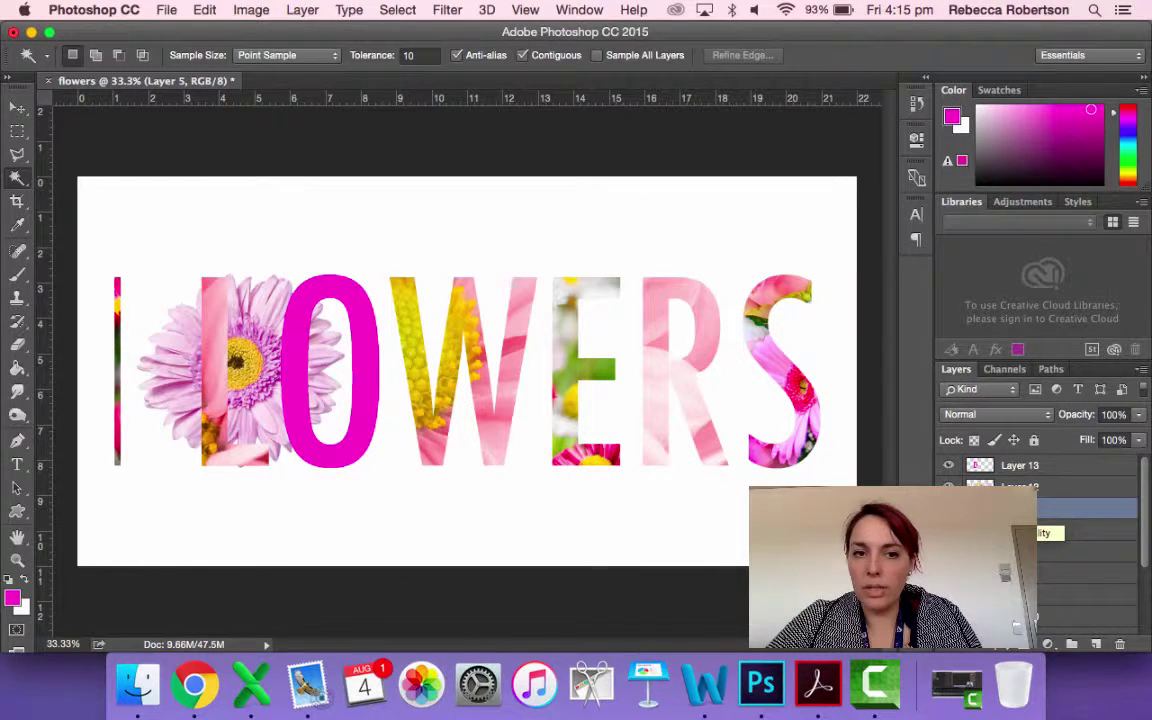
{"action": "left_click", "coordinate": [948, 509]}
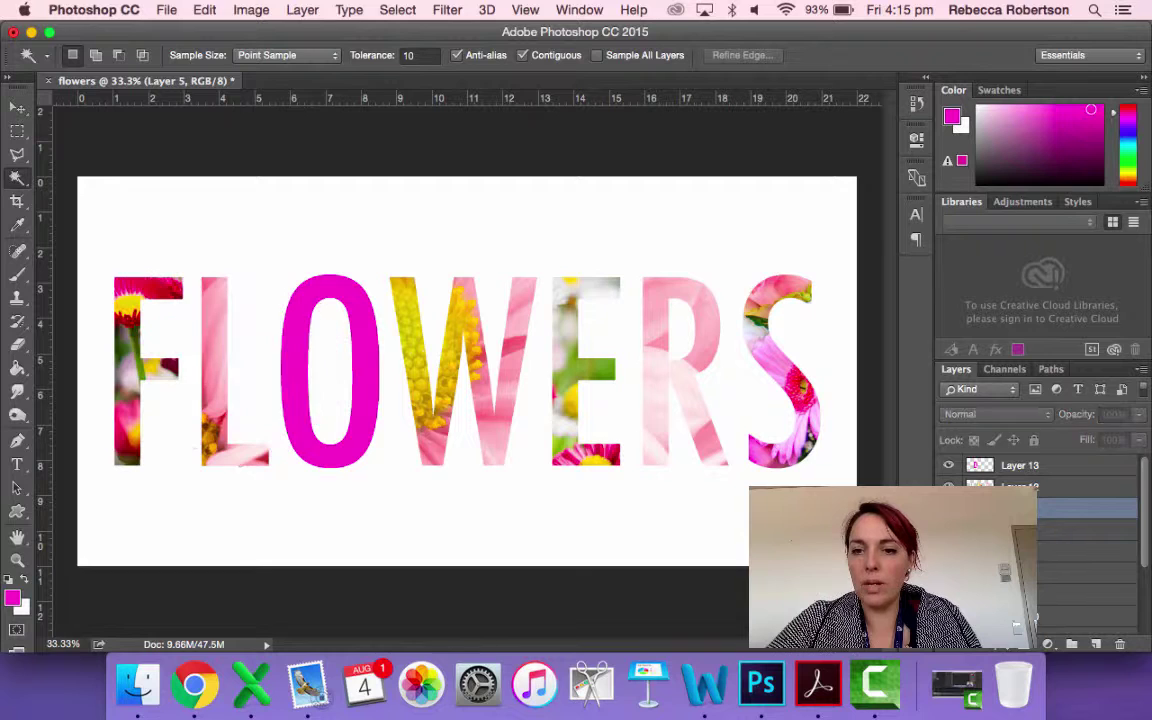
{"action": "left_click", "coordinate": [1010, 529]}
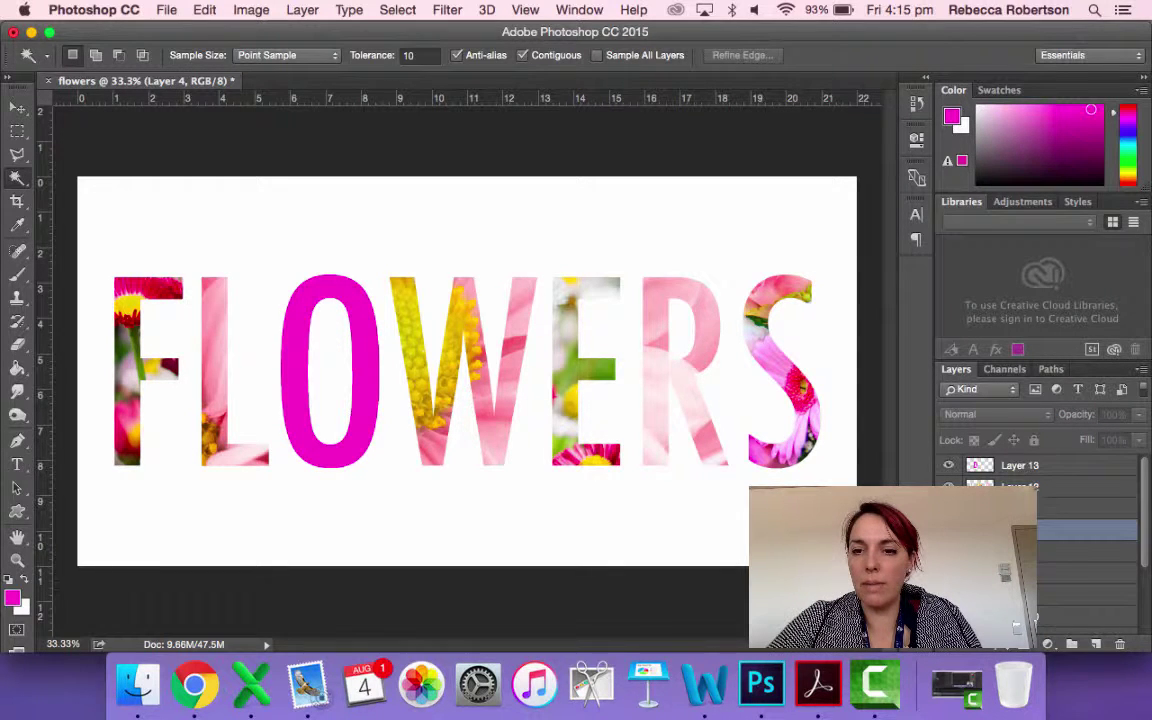
{"action": "left_click", "coordinate": [948, 509]}
{"action": "left_click", "coordinate": [948, 509]}
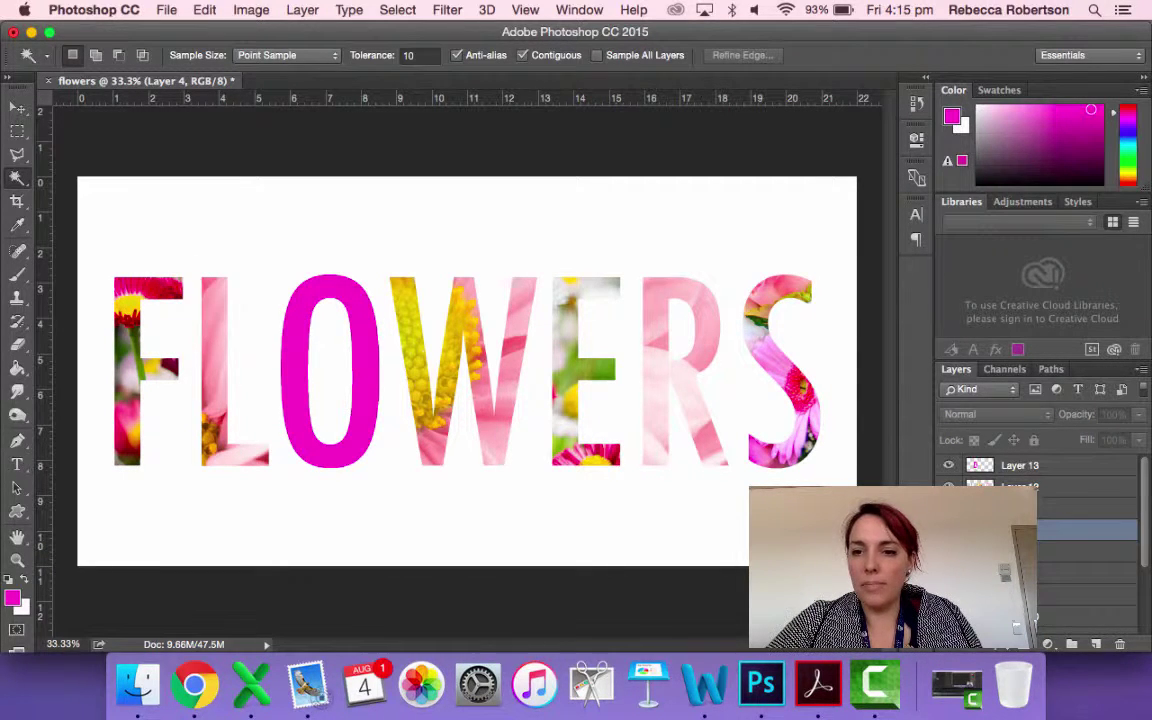
{"action": "left_click", "coordinate": [948, 509]}
{"action": "left_click", "coordinate": [948, 509]}
{"action": "left_click", "coordinate": [948, 509]}
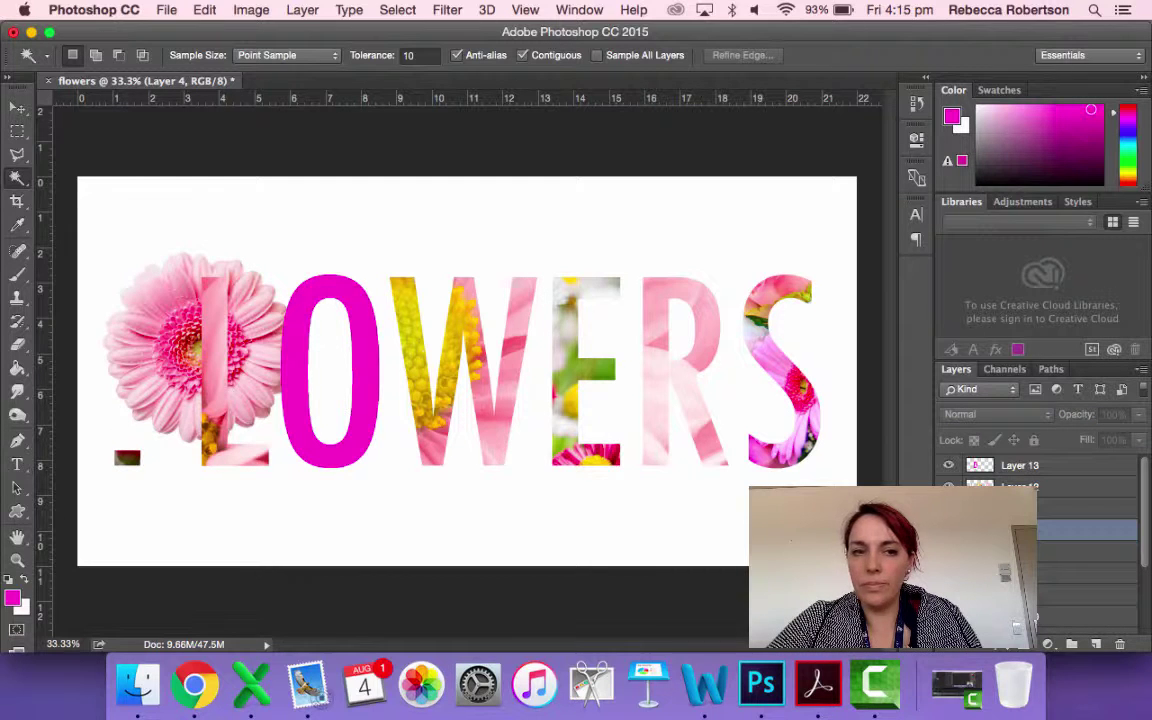
{"action": "left_click", "coordinate": [948, 509]}
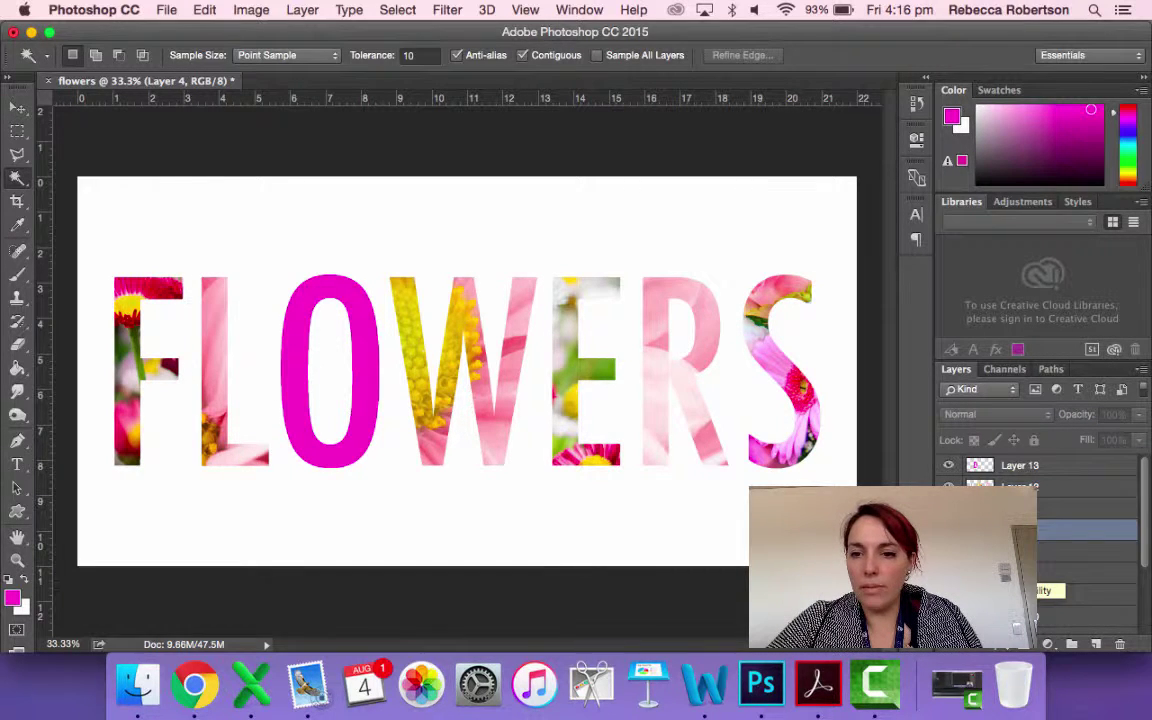
Delete the layer with the pastel blossom image that covers the F and L
{"action": "left_click", "coordinate": [947, 534]}
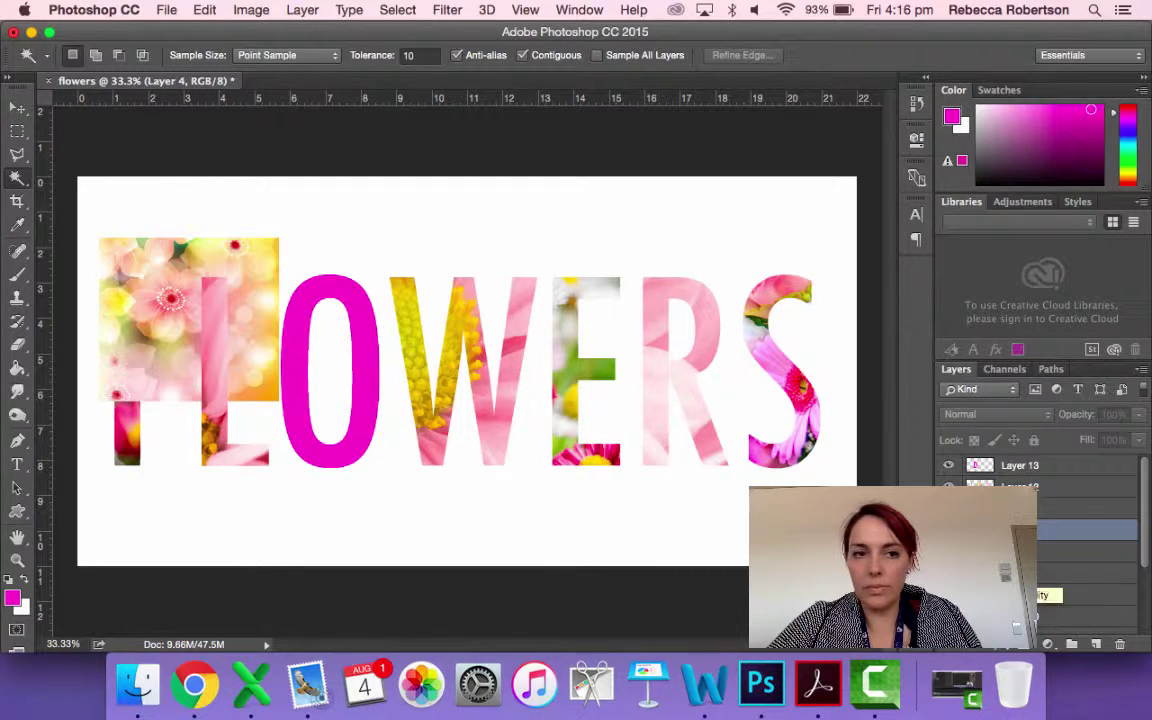
{"action": "left_click", "coordinate": [1025, 572]}
{"action": "key", "text": "BackSpace"}
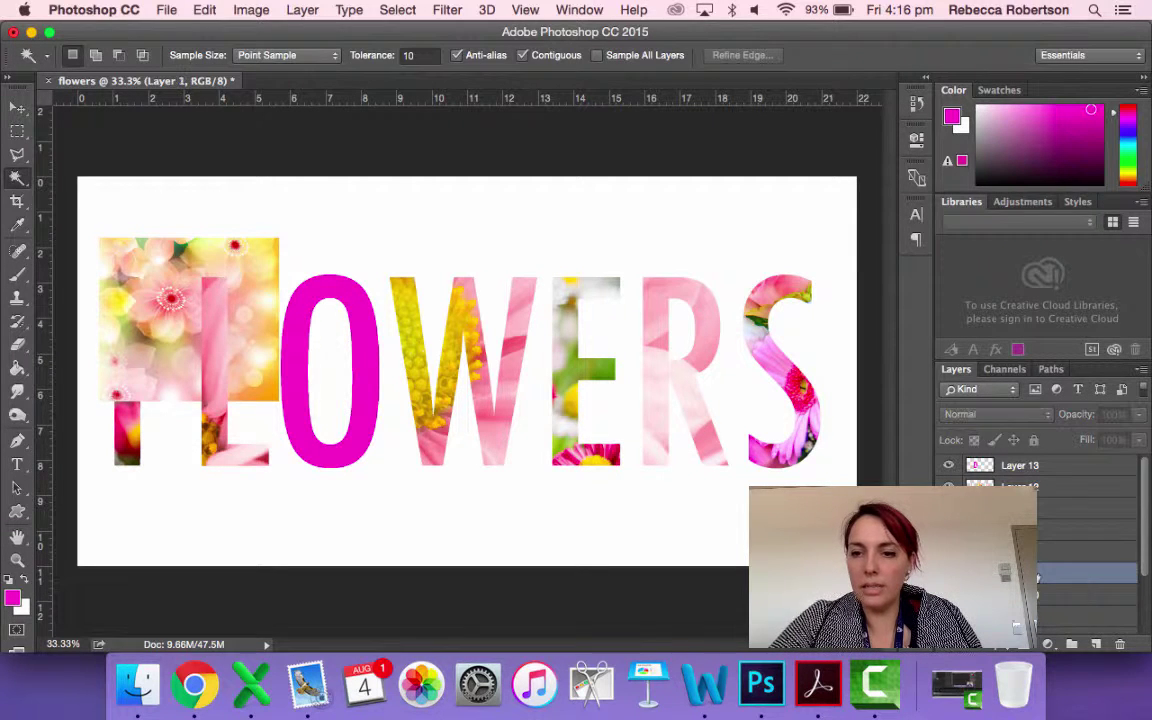
Check Layer 1 and its neighbours, then move Layer 10 with the letters F and E directly below Layer 13
{"action": "left_click", "coordinate": [948, 572]}
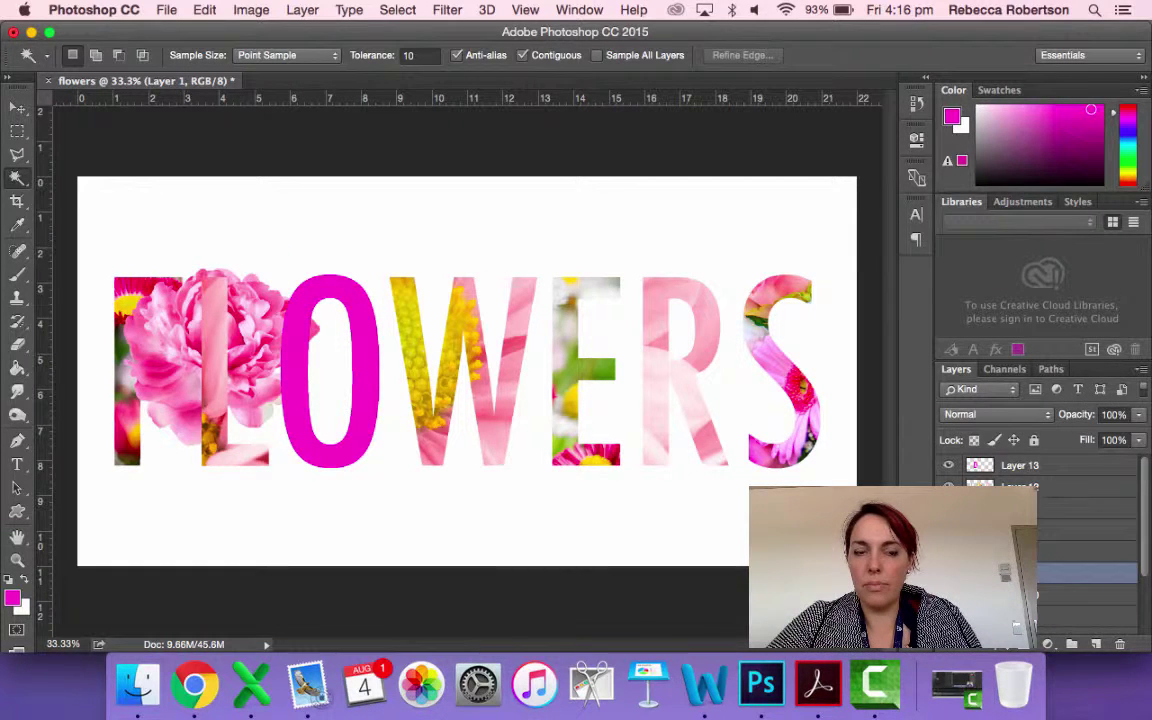
{"action": "left_click", "coordinate": [948, 572]}
{"action": "left_click", "coordinate": [948, 594]}
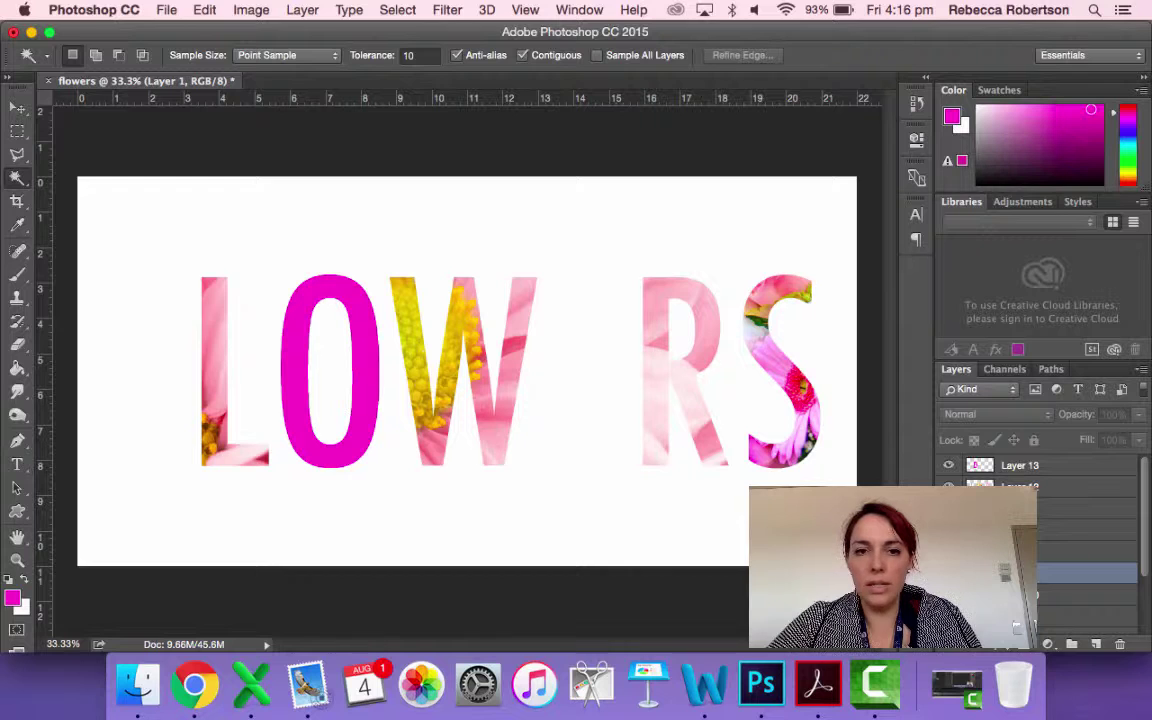
{"action": "left_click", "coordinate": [948, 553]}
{"action": "left_click", "coordinate": [948, 530]}
{"action": "left_click", "coordinate": [948, 530]}
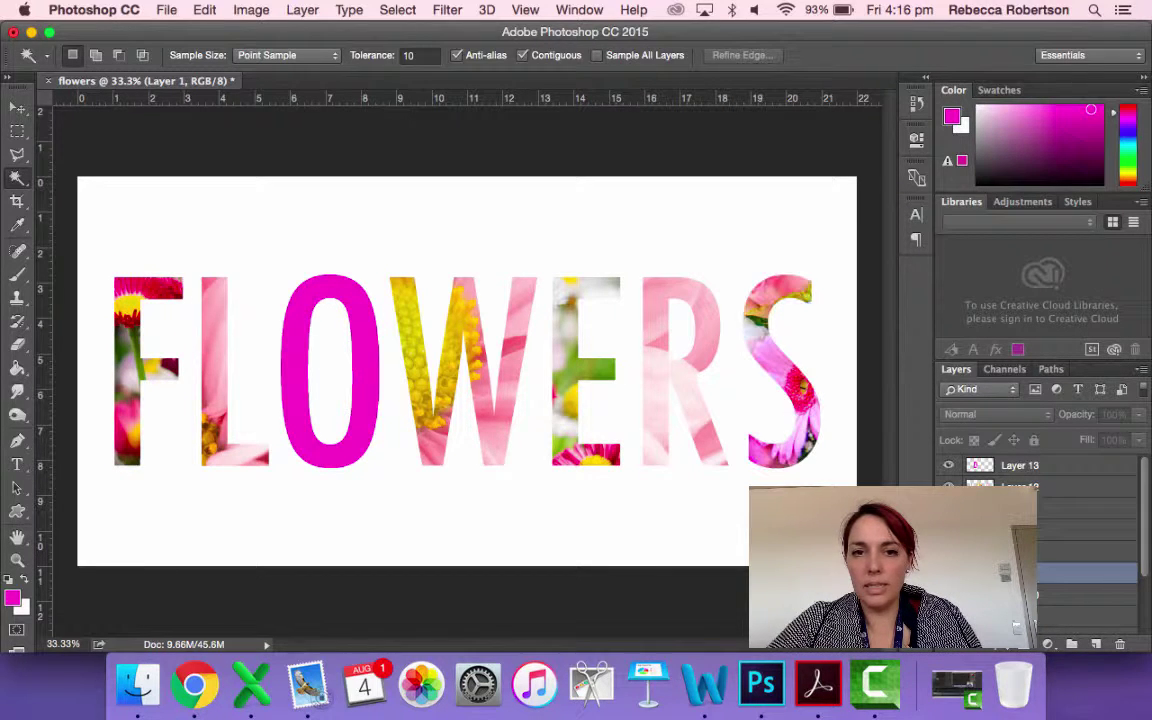
{"action": "left_click", "coordinate": [1045, 595]}
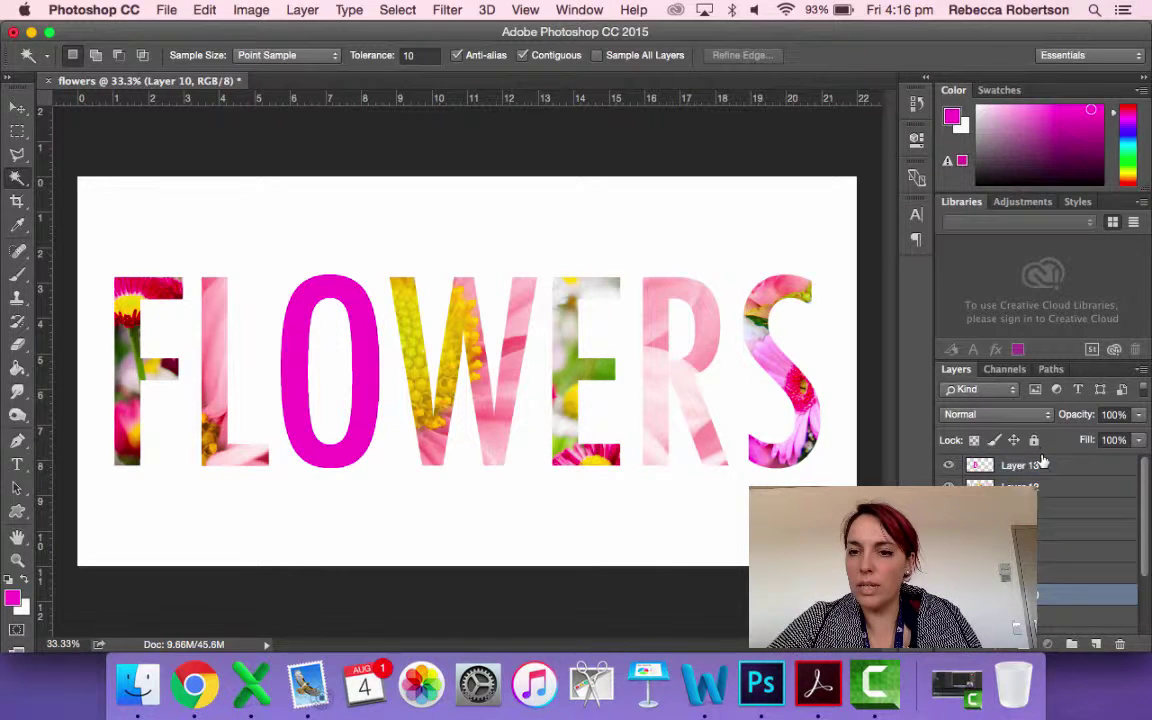
{"action": "left_click_drag", "start_coordinate": [1040, 598], "coordinate": [1039, 473]}
Delete the bouquet image layer and Layer 7, keeping the original FLOWERS text layer
{"action": "scroll", "coordinate": [1039, 620], "scroll_direction": "down", "scroll_amount": 3}
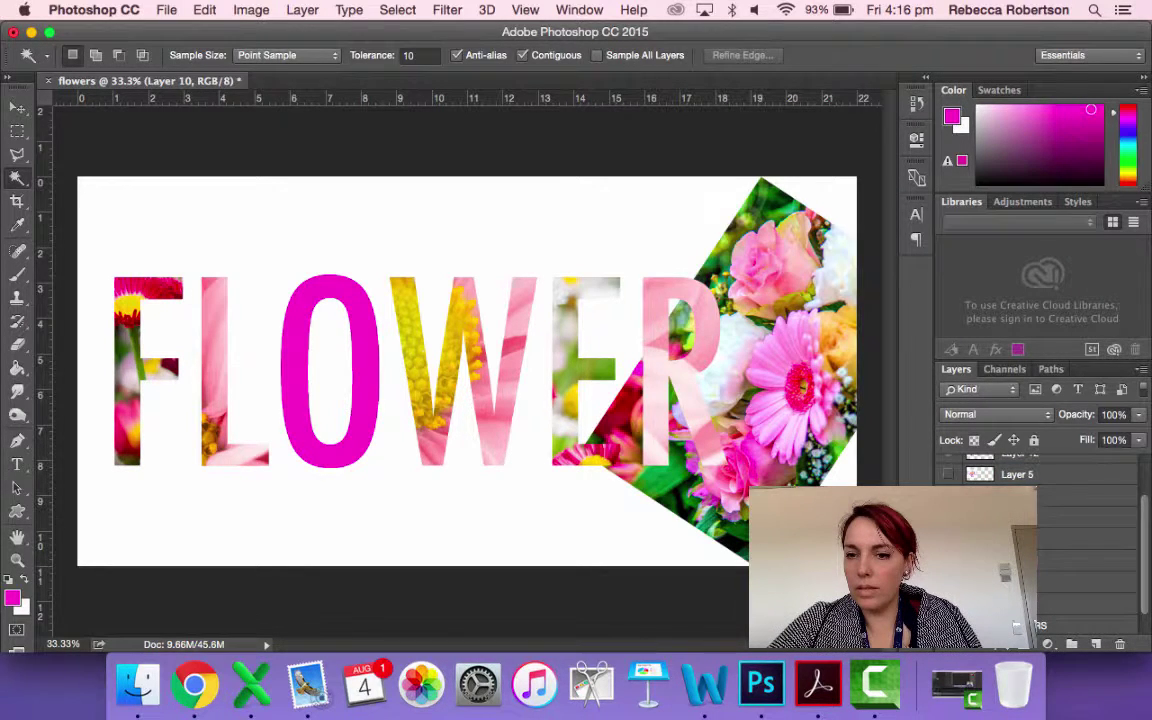
{"action": "left_click", "coordinate": [1040, 582]}
{"action": "key", "text": "Delete"}
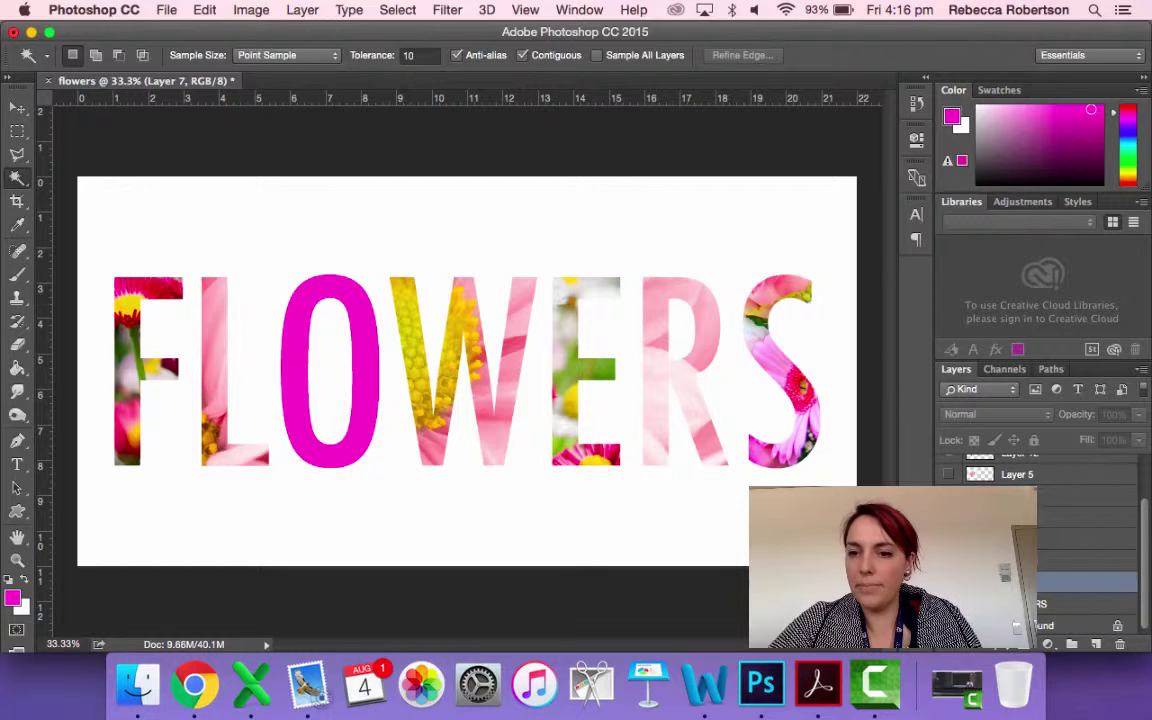
{"action": "key", "text": "Delete"}
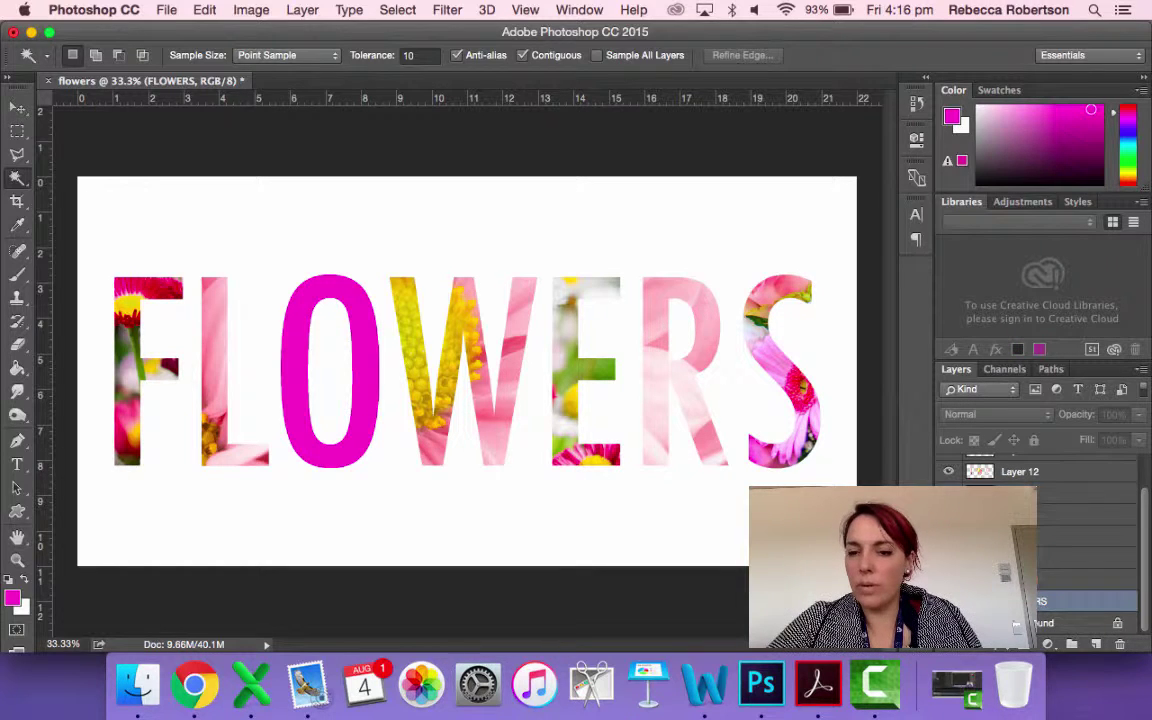
Move Layer 11, which holds the letter S, up the layer stack to directly below Layer 13
{"action": "left_click", "coordinate": [1060, 579]}
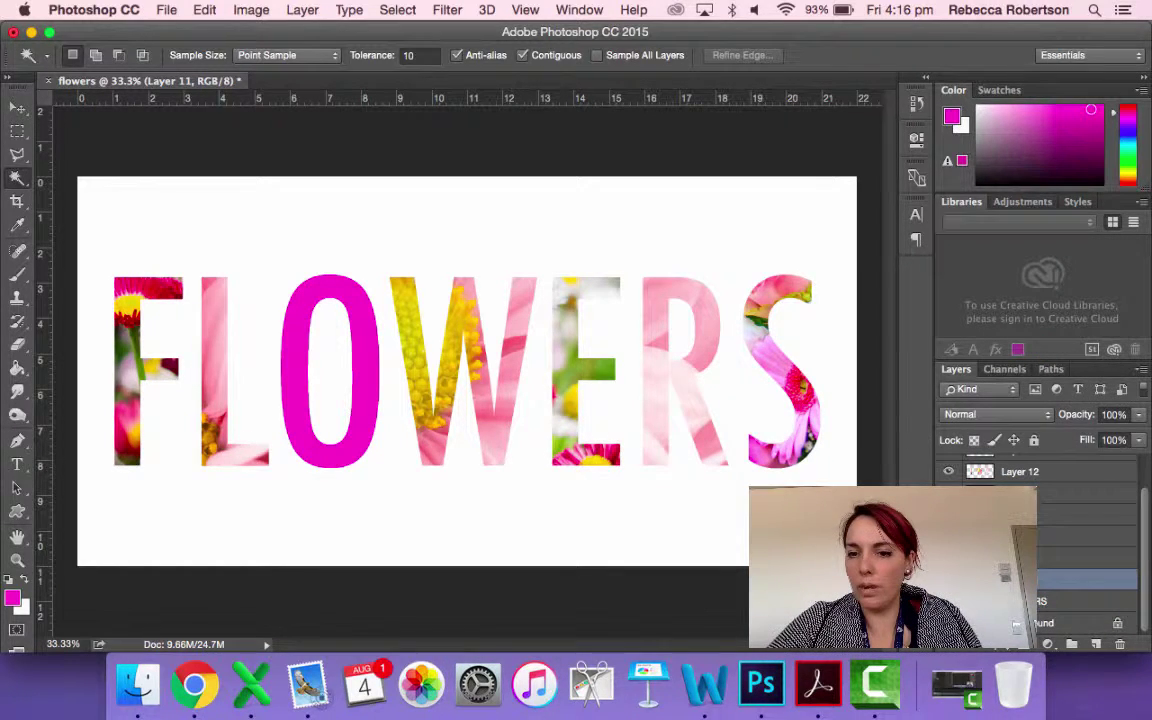
{"action": "left_click_drag", "start_coordinate": [1038, 555], "coordinate": [1033, 472]}
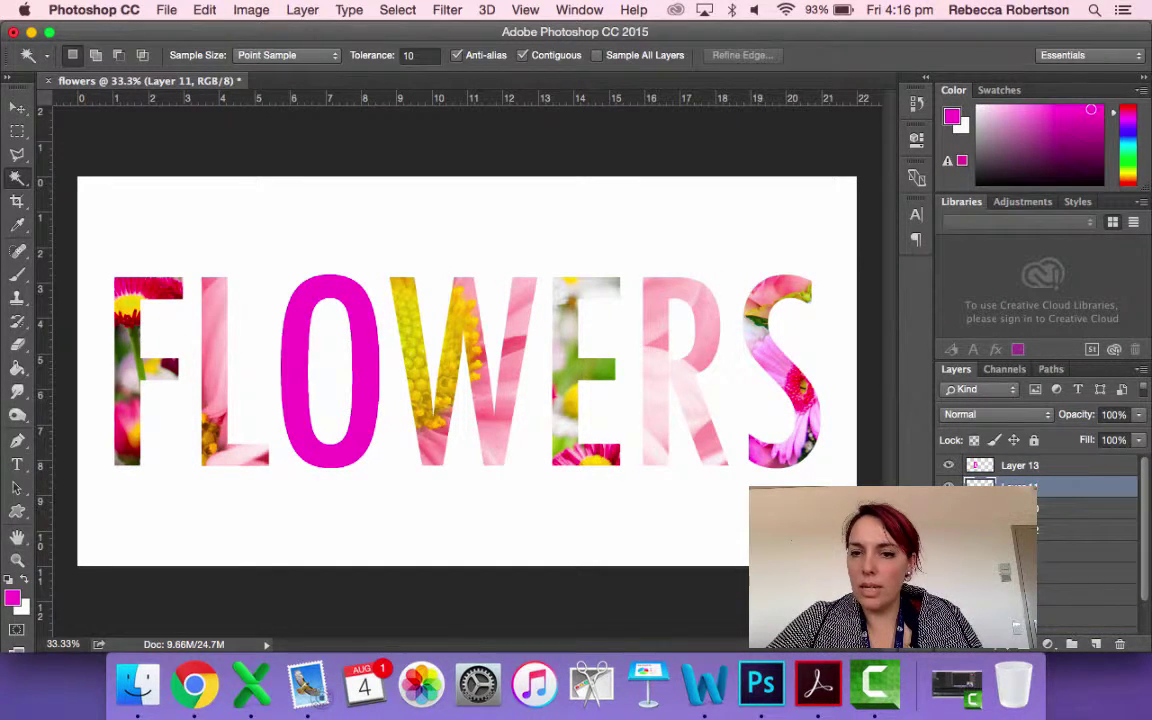
{"action": "scroll", "coordinate": [1040, 540], "scroll_direction": "down", "scroll_amount": 2}
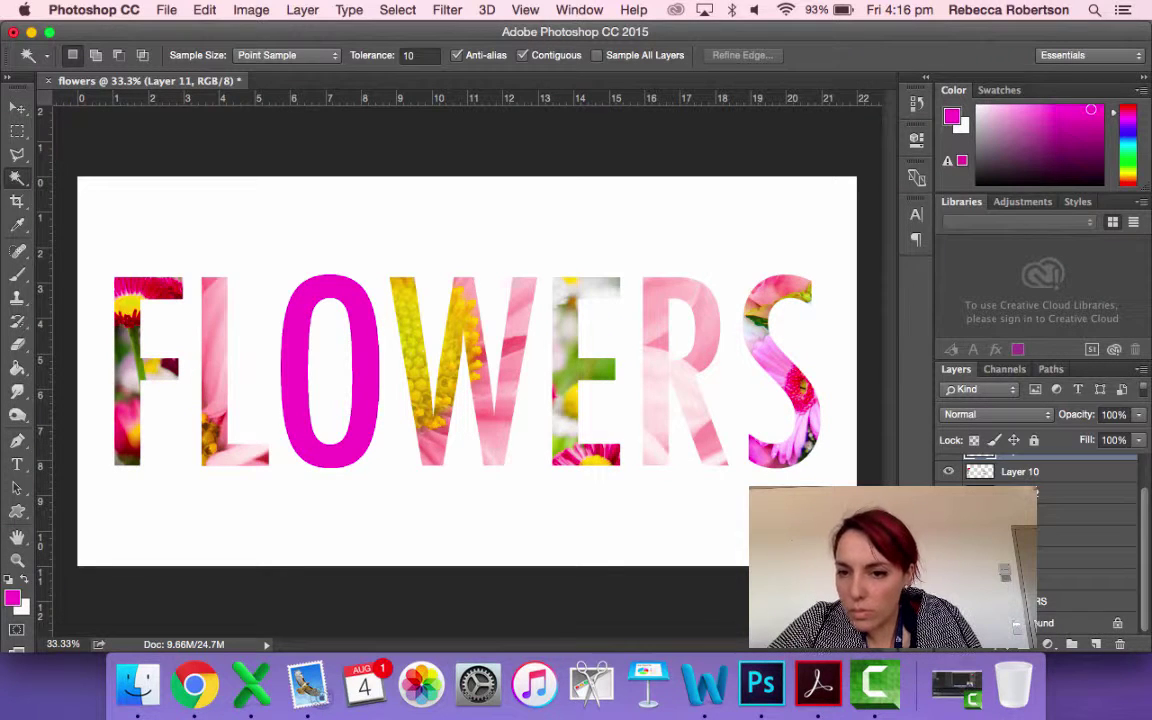
{"action": "scroll", "coordinate": [1040, 520], "scroll_direction": "up", "scroll_amount": 1}
Recolour the O on Layer 13 to softer pink with Hue/Saturation: shift Hue, set Saturation +100 and Lightness +50, and deselect it
{"action": "left_click", "coordinate": [1054, 468]}
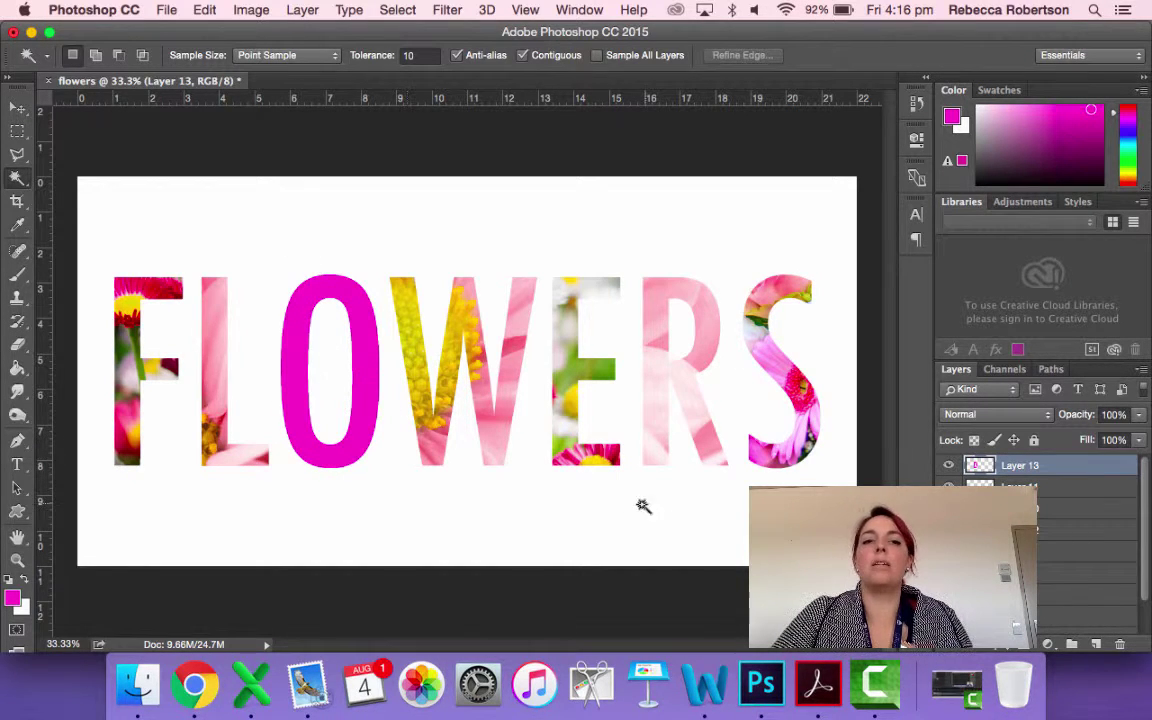
{"action": "left_click", "coordinate": [291, 382]}
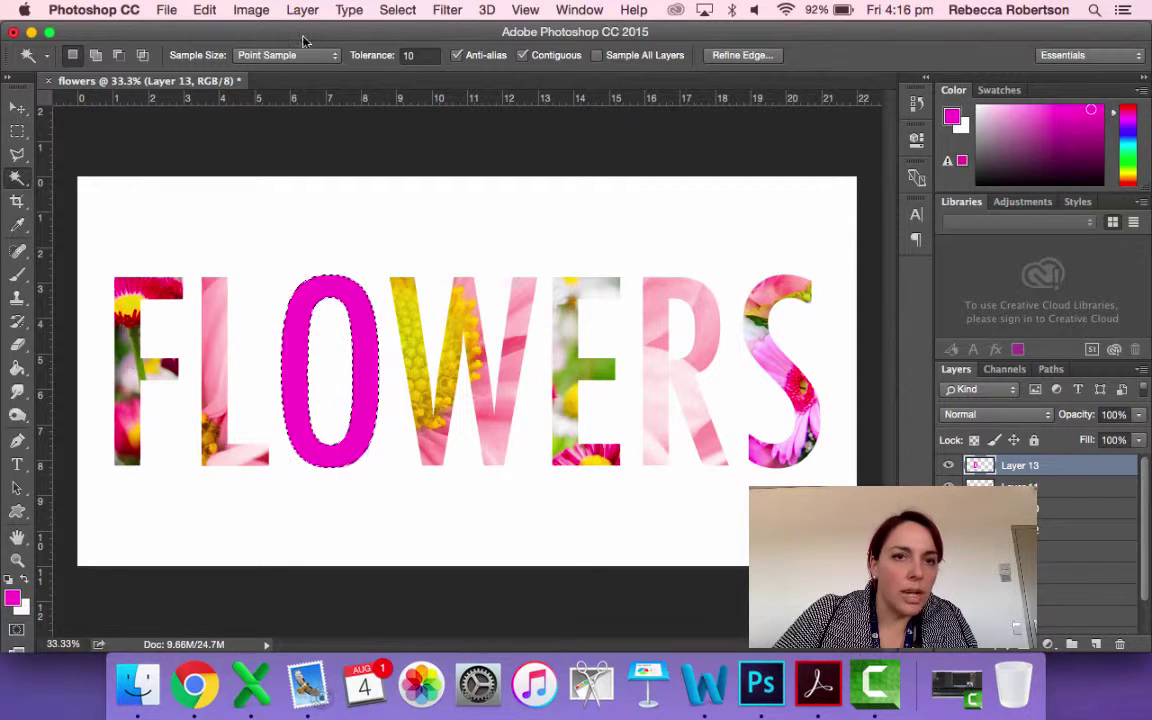
{"action": "left_click", "coordinate": [251, 10]}
{"action": "mouse_move", "coordinate": [258, 59]}
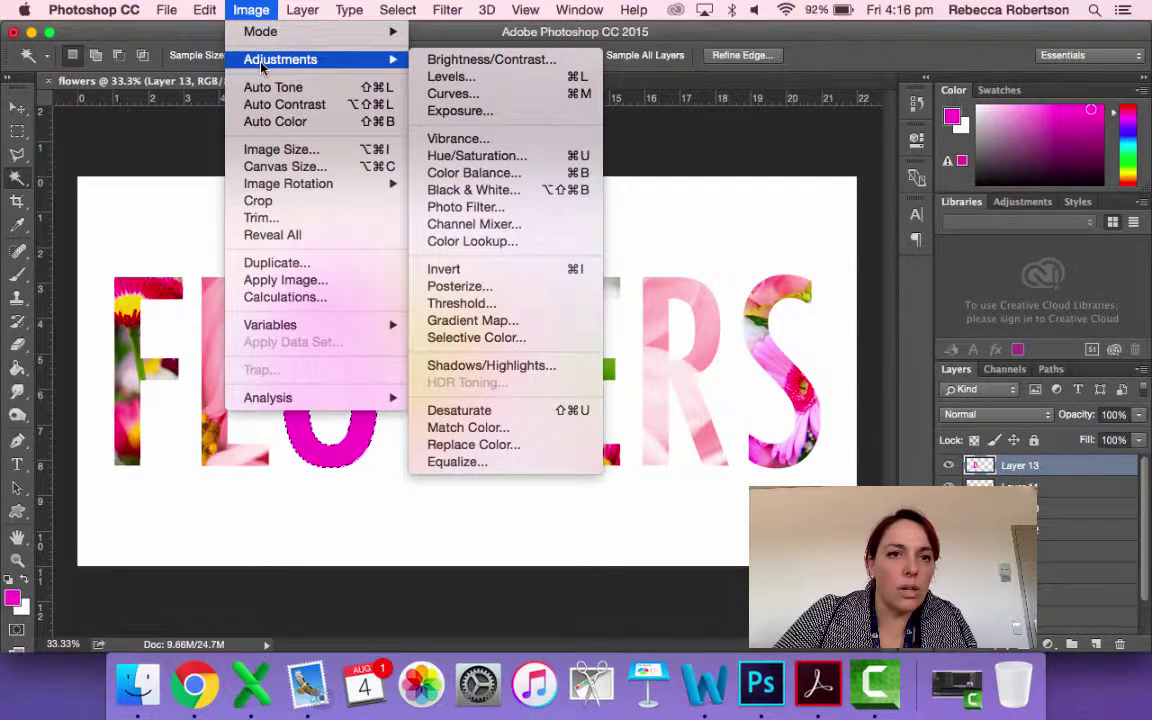
{"action": "left_click", "coordinate": [460, 157]}
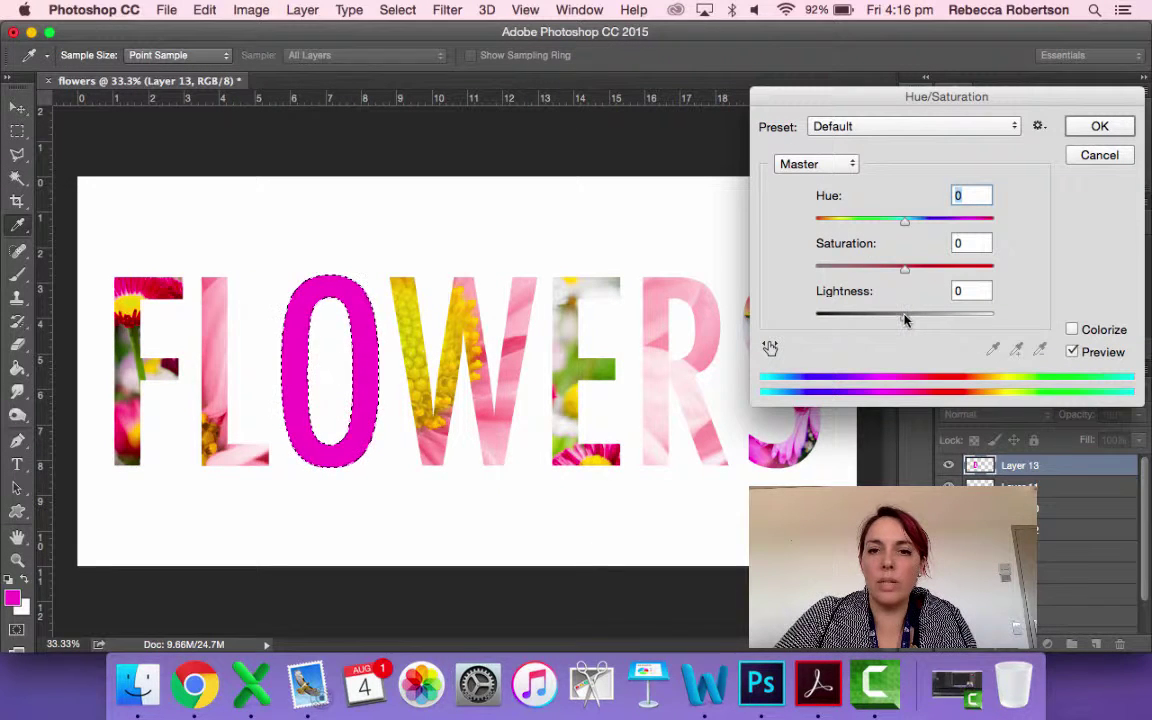
{"action": "left_click_drag", "start_coordinate": [905, 318], "coordinate": [950, 321]}
{"action": "left_click_drag", "start_coordinate": [905, 270], "coordinate": [1003, 276]}
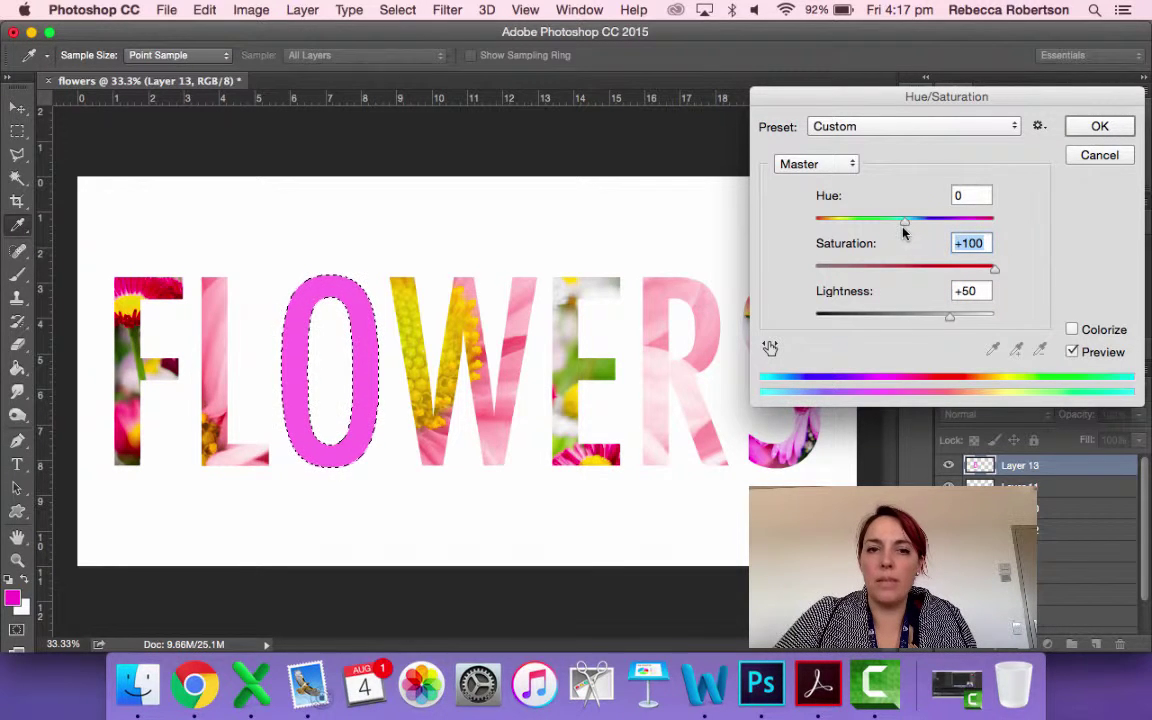
{"action": "left_click_drag", "start_coordinate": [905, 224], "coordinate": [930, 217]}
{"action": "left_click", "coordinate": [1099, 125]}
{"action": "key", "text": "w"}
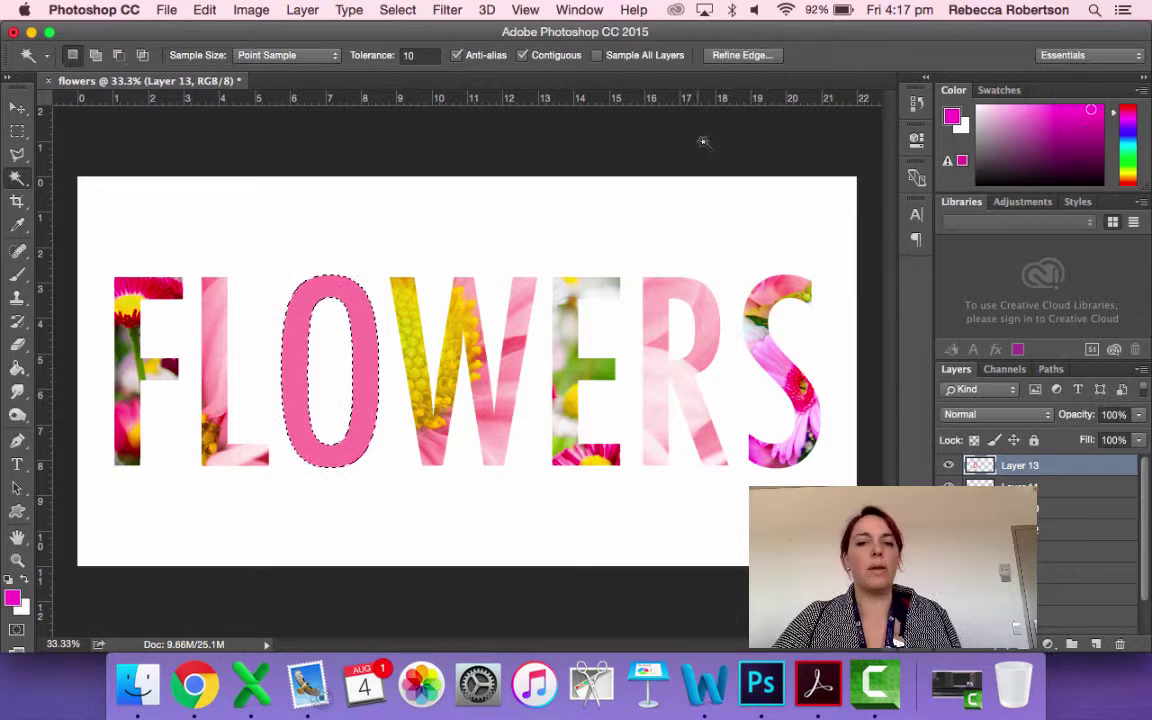
{"action": "left_click", "coordinate": [92, 151]}
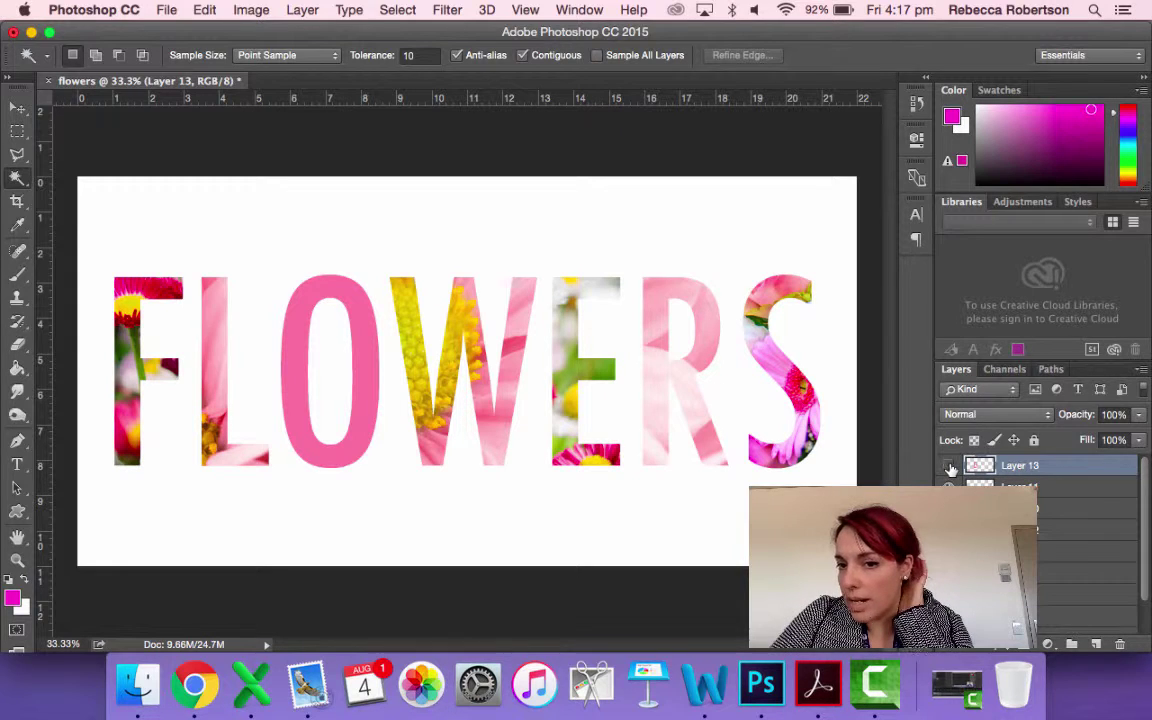
Check which letters sit on Layers 13, 11, 10 and 12 by hiding and showing each one
{"action": "left_click", "coordinate": [948, 465]}
{"action": "left_click", "coordinate": [948, 465]}
{"action": "left_click", "coordinate": [948, 465]}
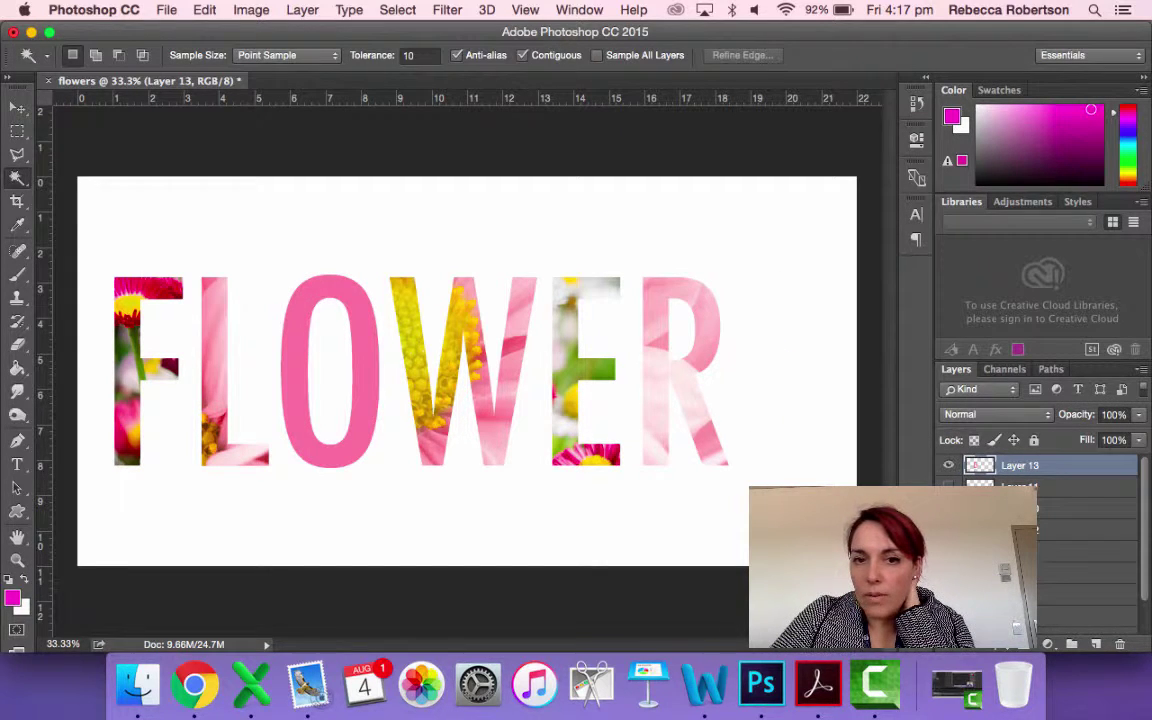
{"action": "left_click", "coordinate": [948, 465]}
{"action": "left_click", "coordinate": [948, 507]}
{"action": "left_click", "coordinate": [948, 507]}
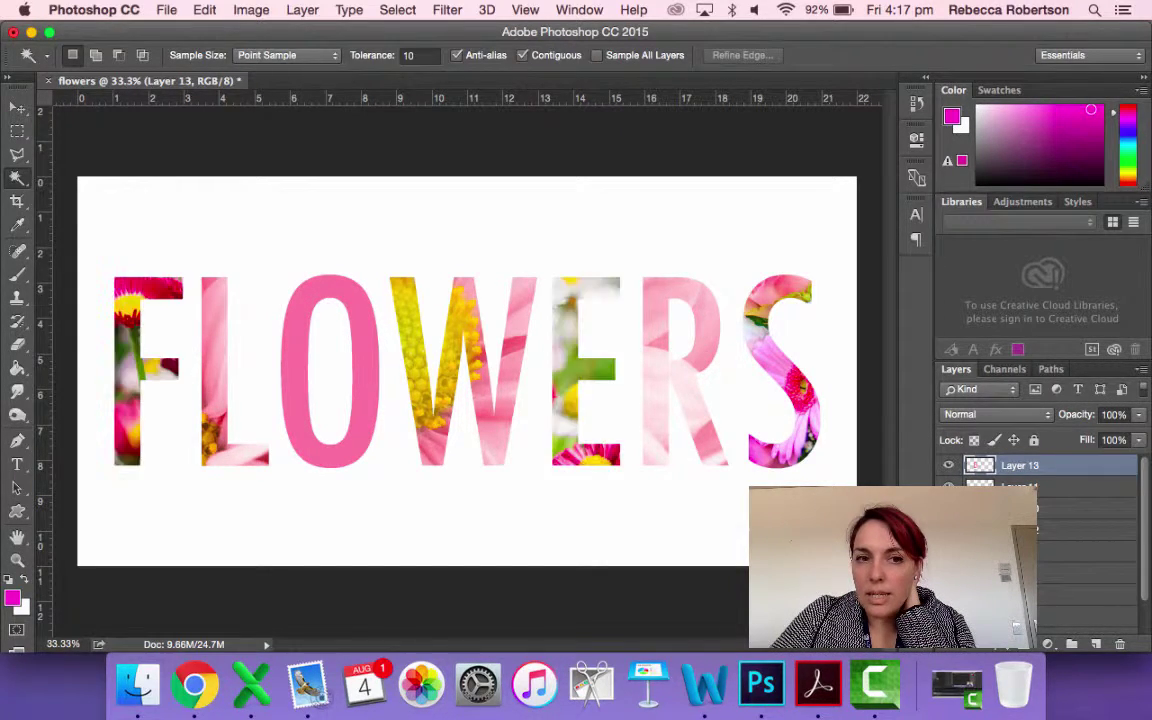
{"action": "left_click", "coordinate": [948, 529]}
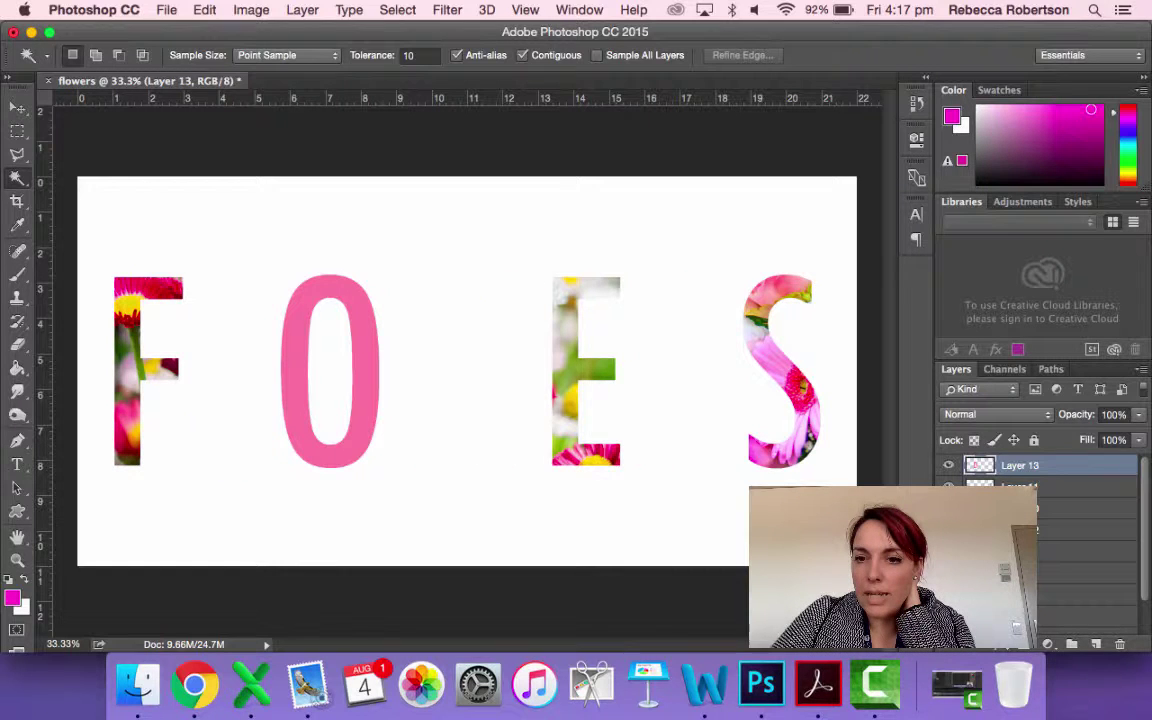
{"action": "left_click", "coordinate": [948, 531]}
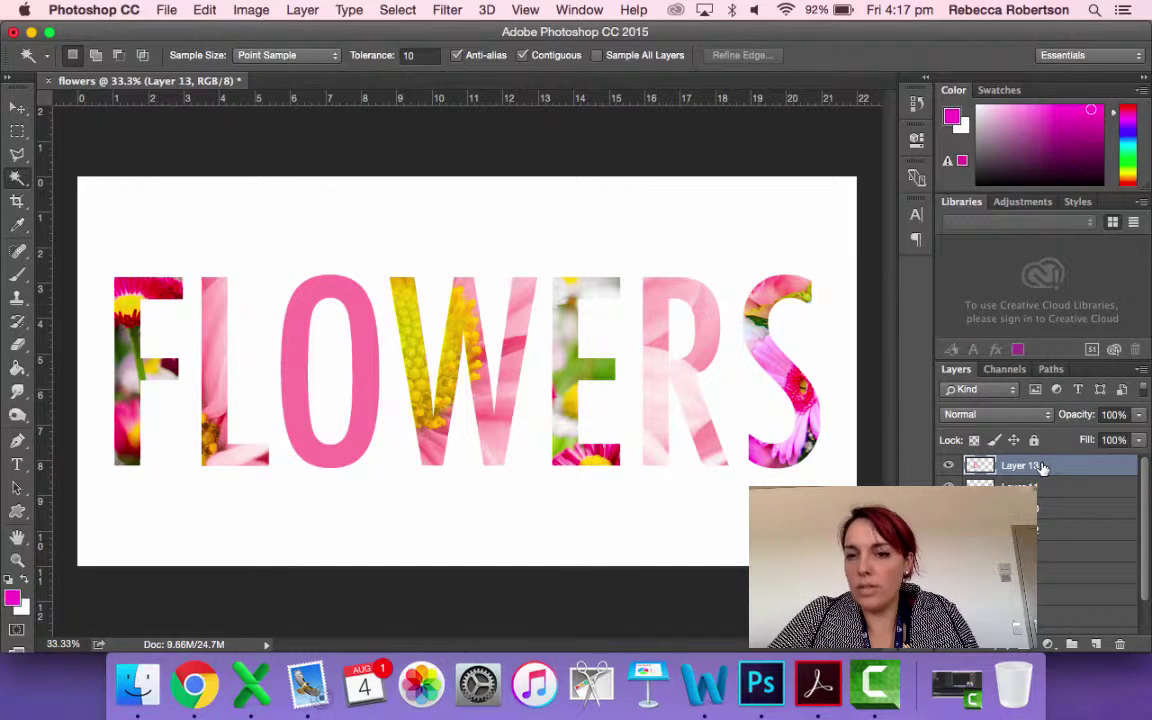
Merge the four letter cut-out layers, from Layer 13 down to Layer 12, into a single layer
{"action": "left_click", "coordinate": [1043, 534], "text": "shift"}
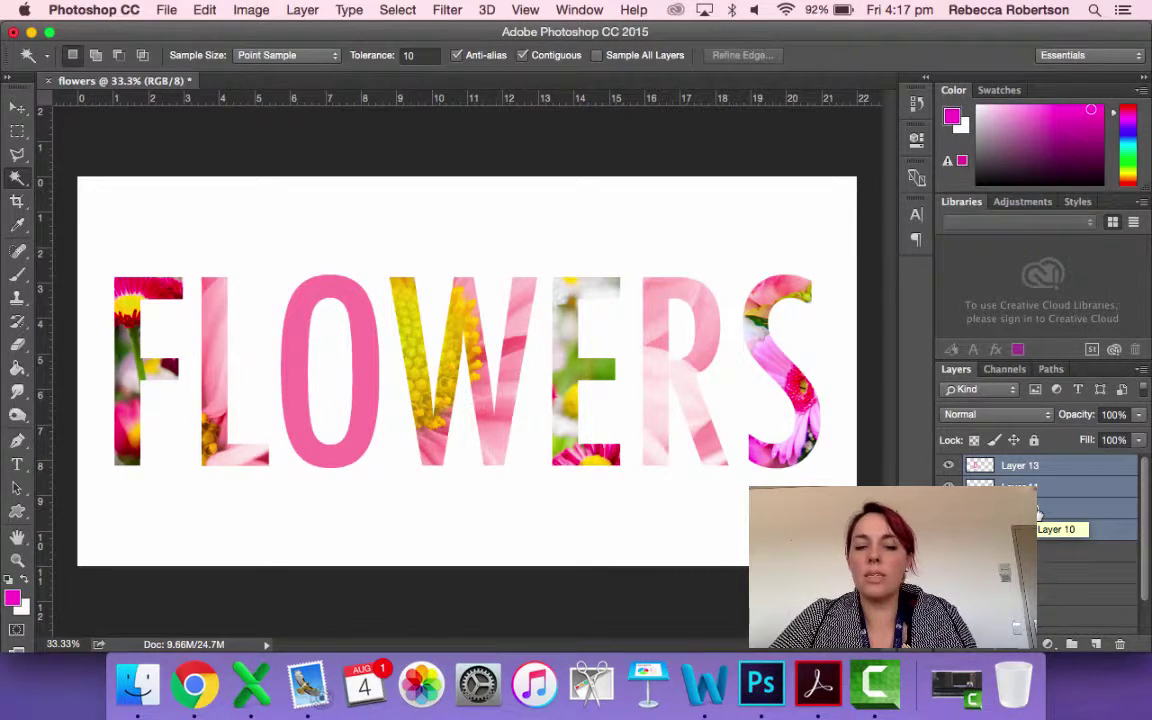
{"action": "left_click", "coordinate": [251, 10]}
{"action": "mouse_move", "coordinate": [302, 10]}
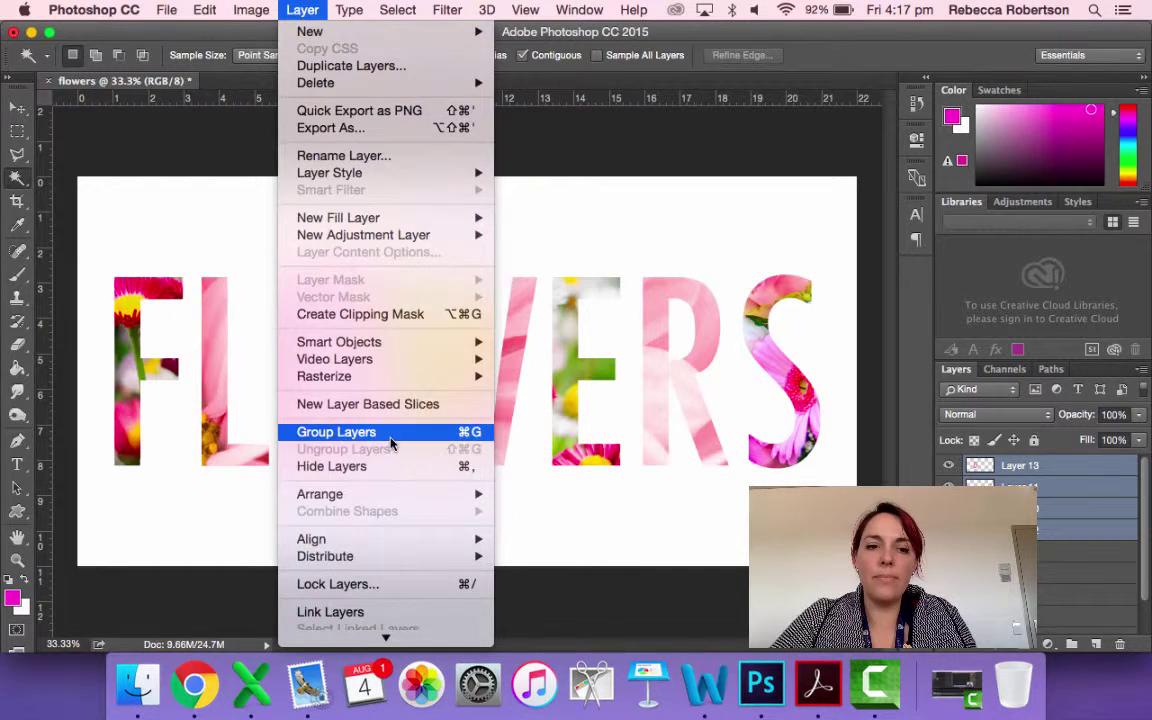
{"action": "scroll", "coordinate": [390, 440], "scroll_direction": "down", "scroll_amount": 2}
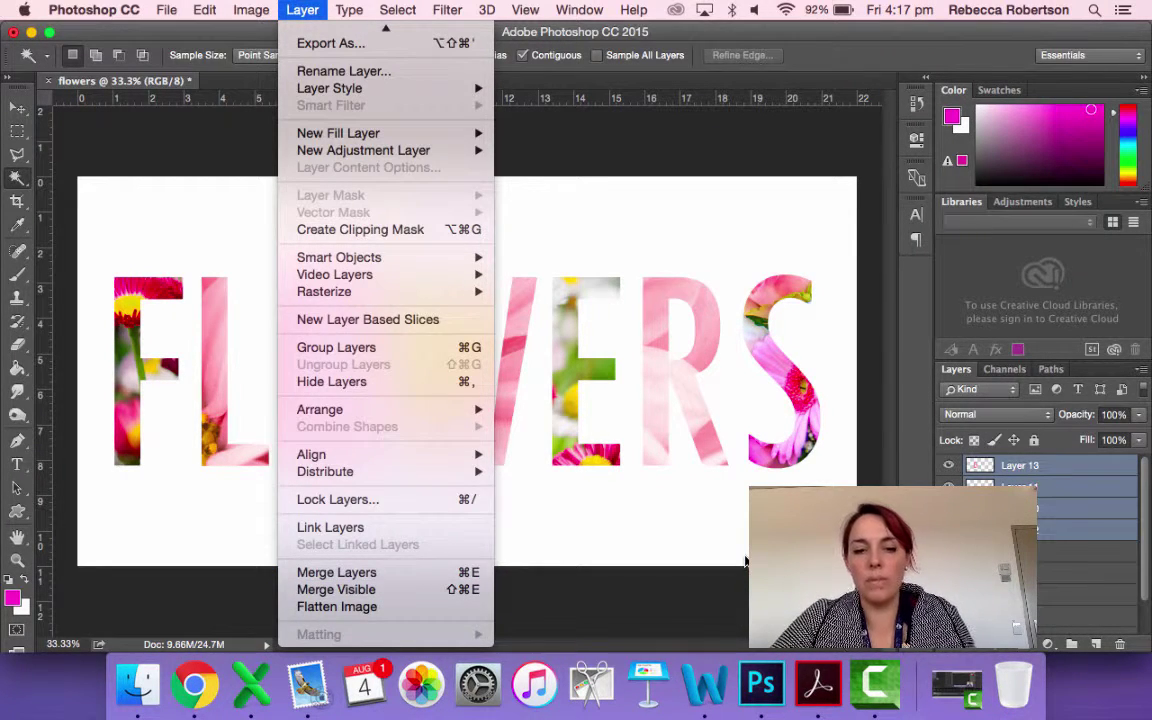
{"action": "key", "text": "super+e"}
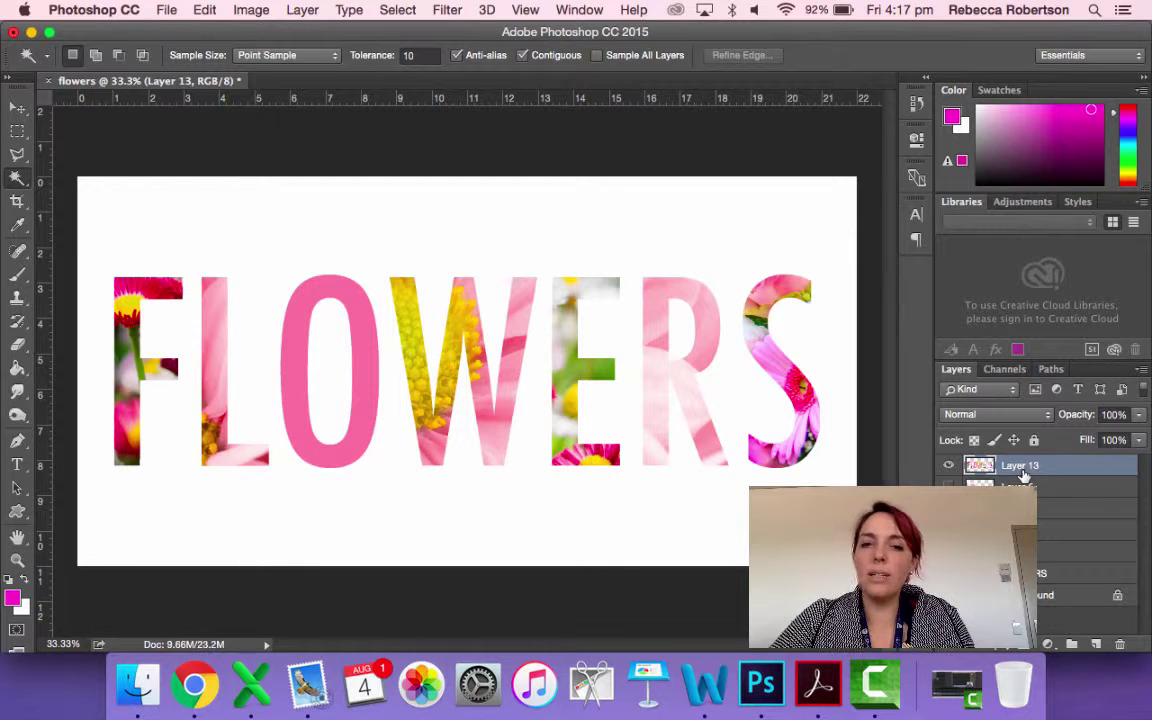
Rename the merged letters layer as Text
{"action": "double_click", "coordinate": [1030, 465]}
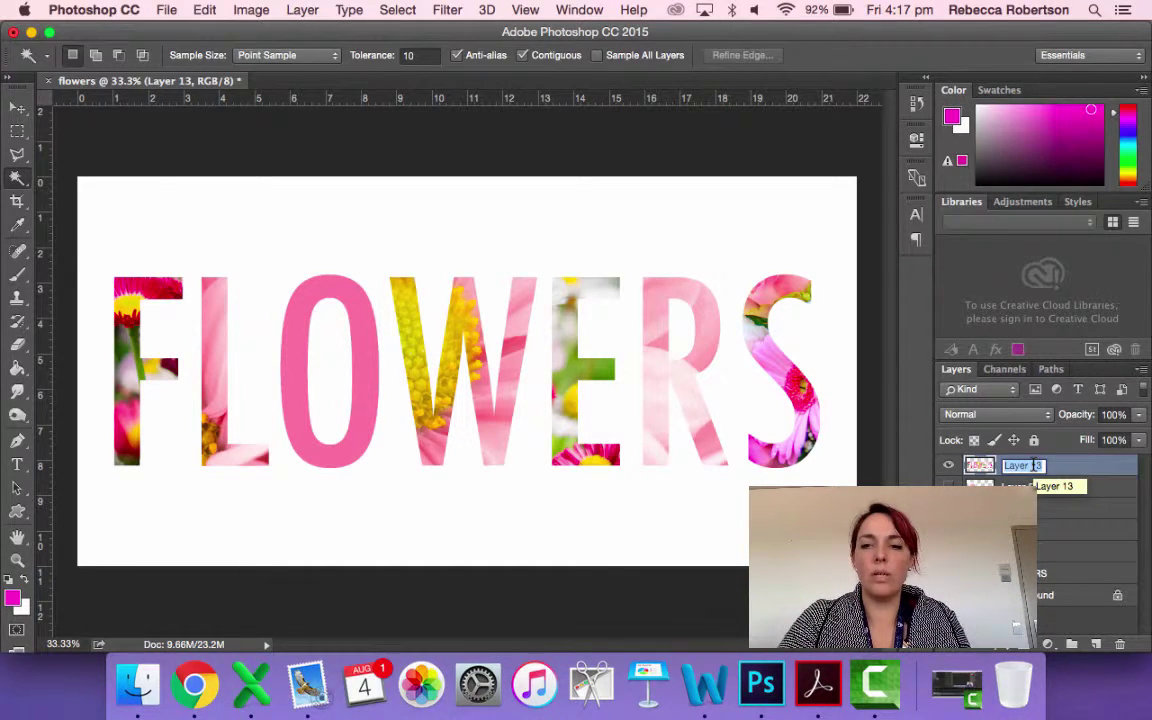
{"action": "type", "text": "Text"}
{"action": "key", "text": "Return"}
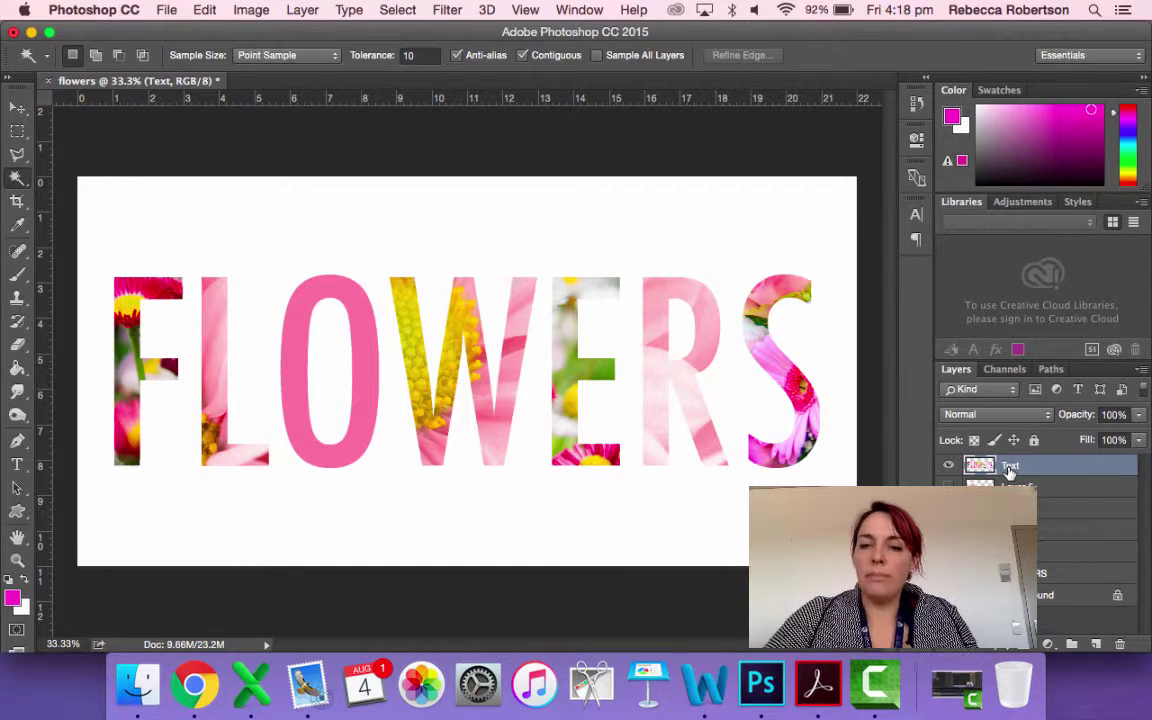
Duplicate the original FLOWERS type layer as FLOWERS copy and rasterize the duplicate
{"action": "left_click", "coordinate": [1050, 573]}
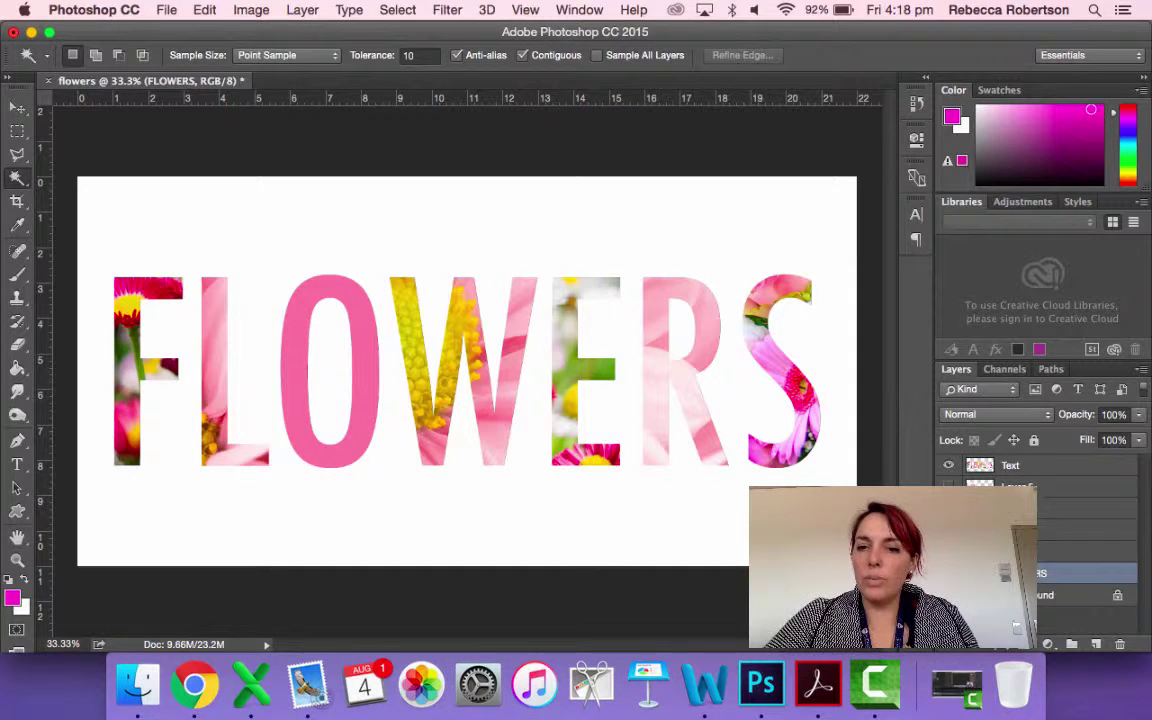
{"action": "right_click", "coordinate": [1028, 573]}
{"action": "left_click", "coordinate": [846, 518]}
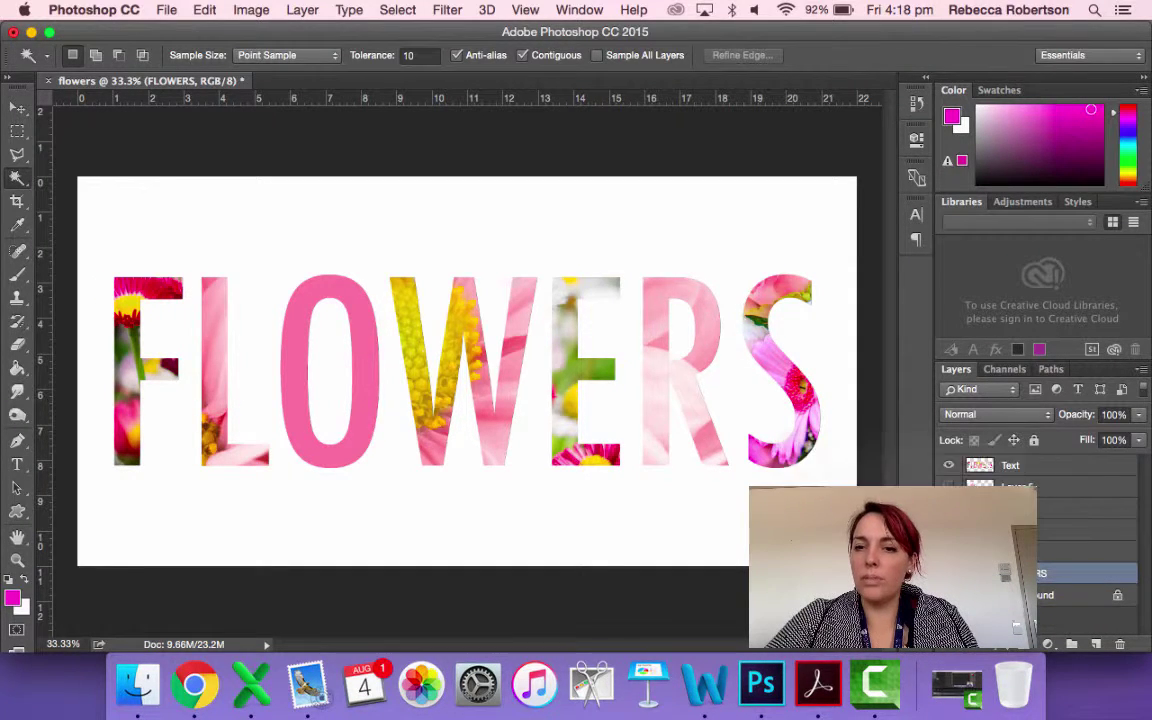
{"action": "left_click", "coordinate": [752, 265]}
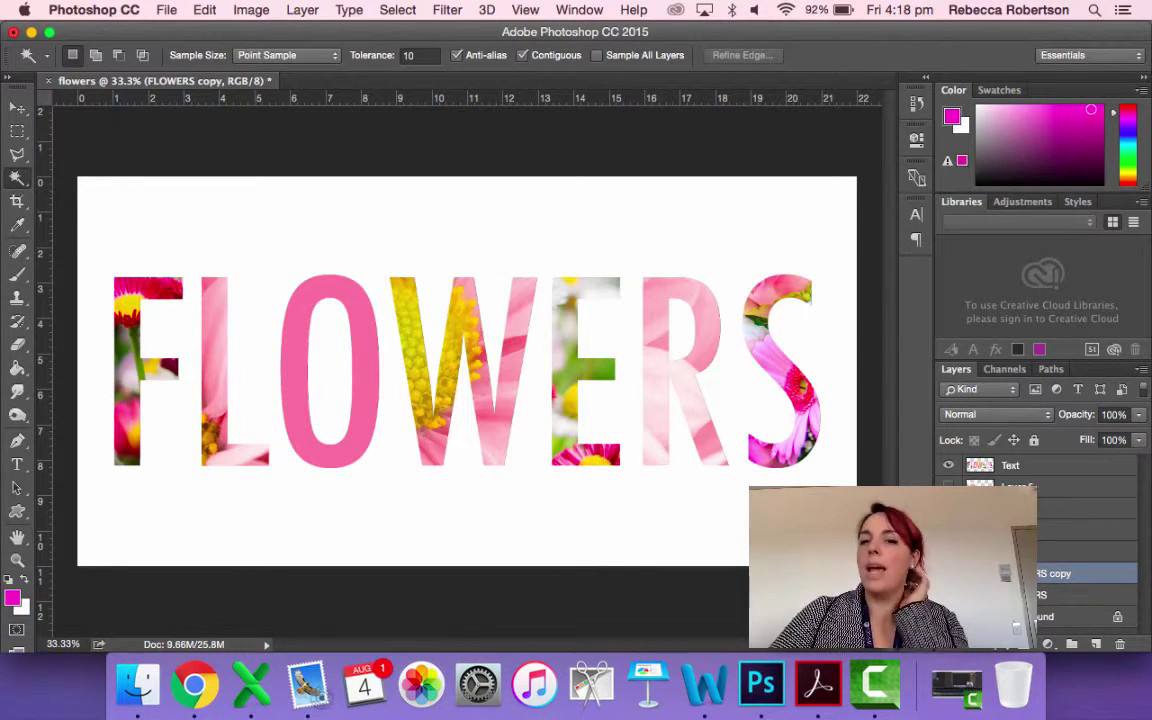
{"action": "right_click", "coordinate": [1030, 573]}
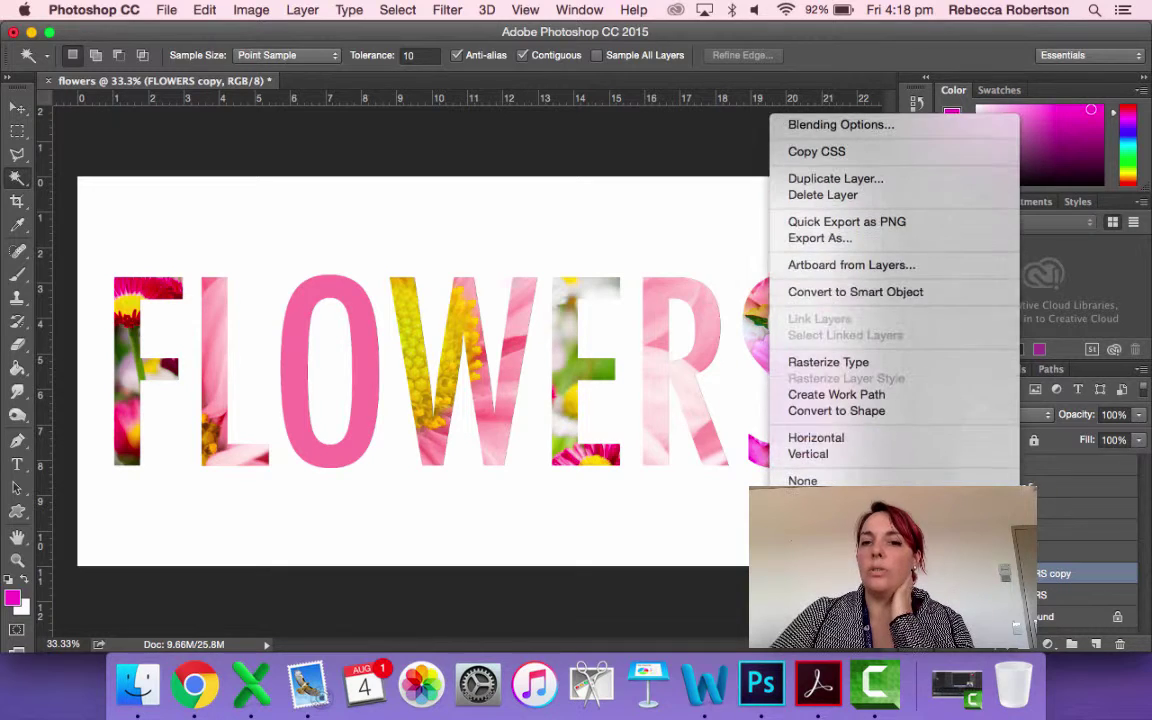
{"action": "left_click", "coordinate": [922, 366]}
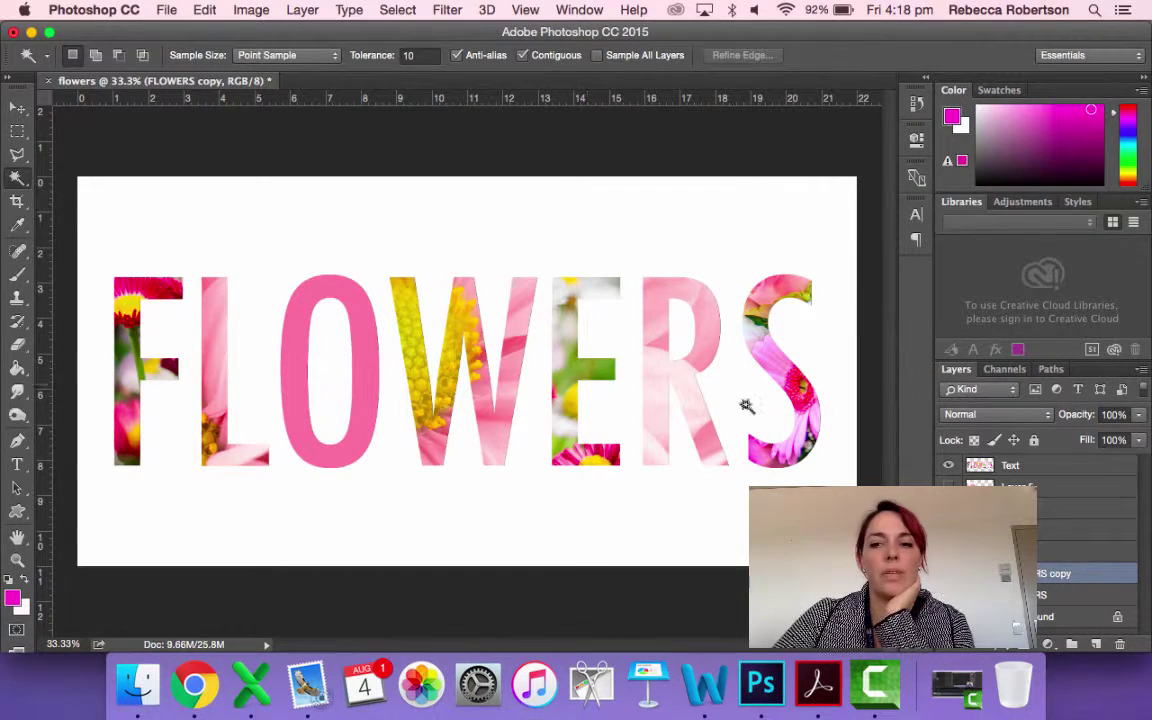
Apply a Box Blur with a 31-pixel radius to the FLOWERS copy layer and set its opacity to 58%
{"action": "left_click", "coordinate": [446, 9]}
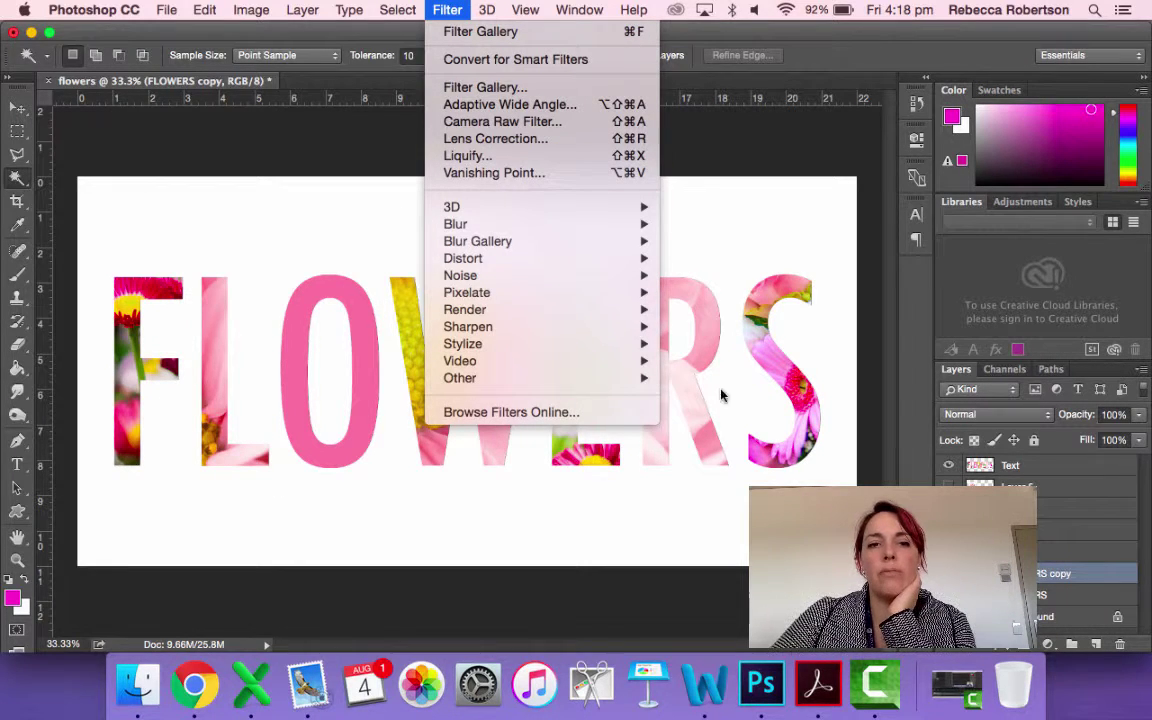
{"action": "mouse_move", "coordinate": [573, 320]}
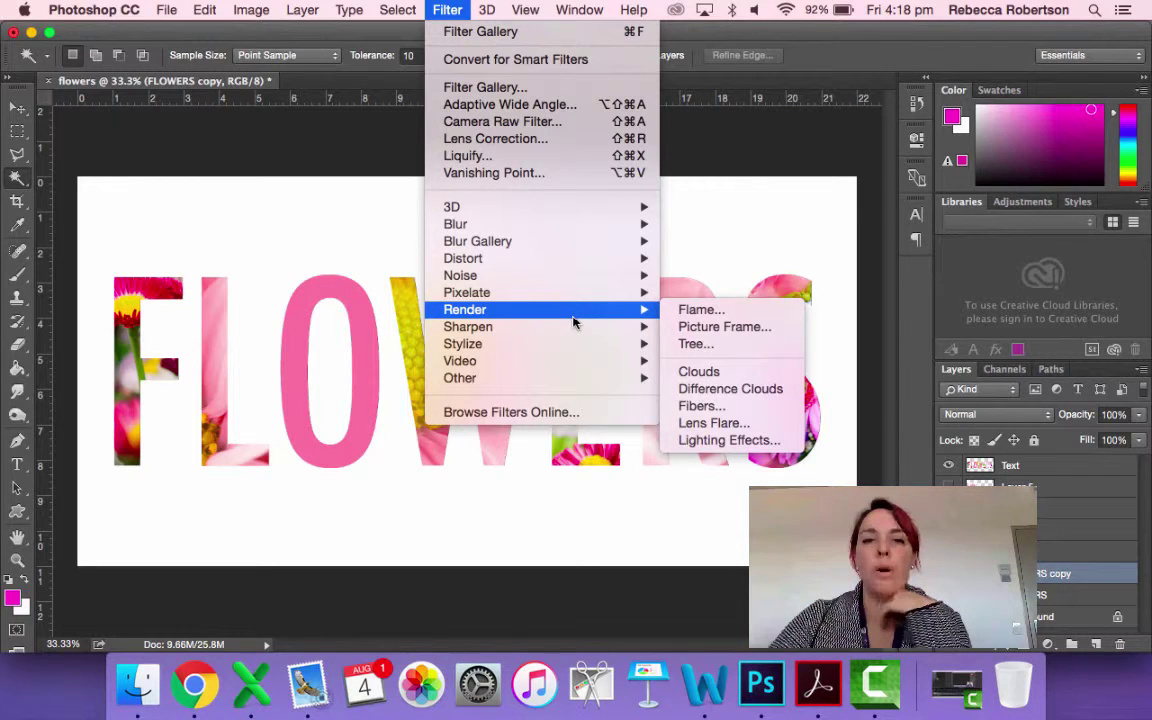
{"action": "mouse_move", "coordinate": [563, 232]}
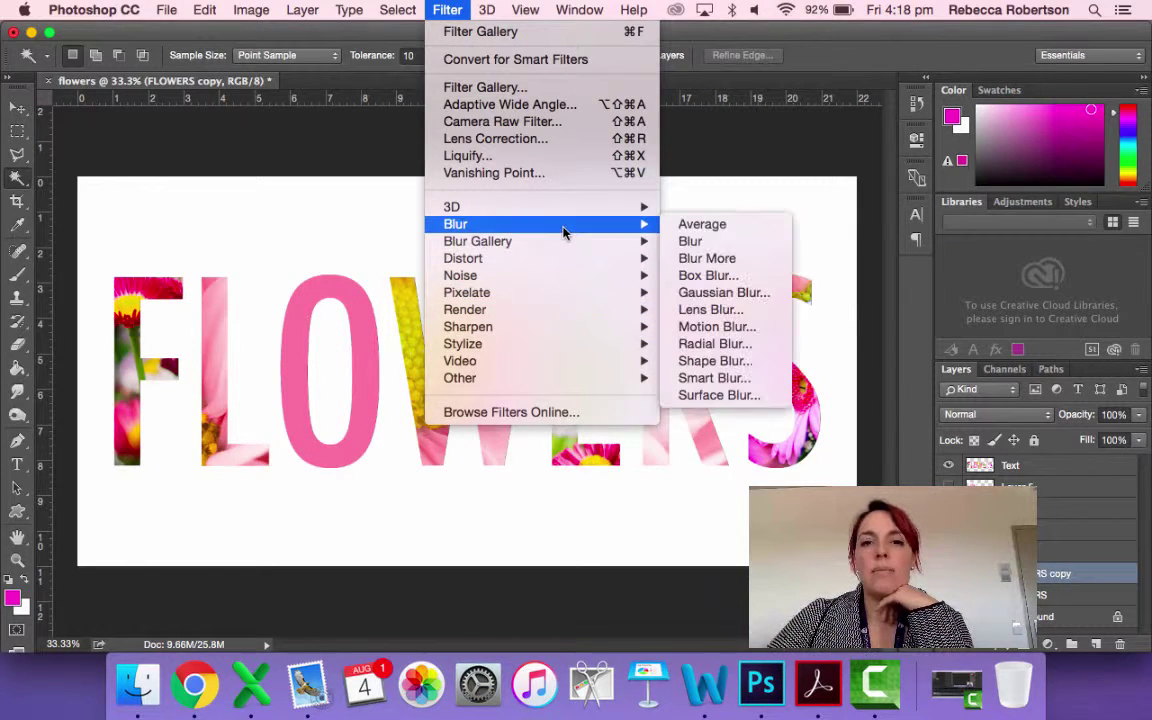
{"action": "left_click", "coordinate": [753, 279]}
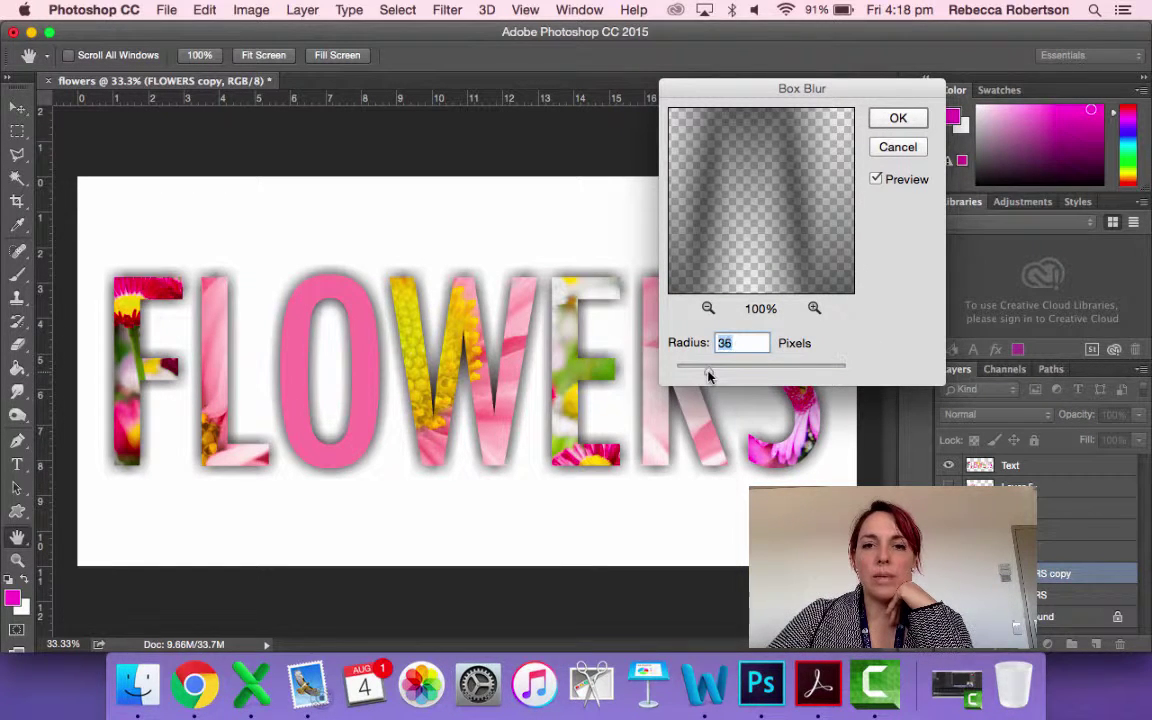
{"action": "left_click_drag", "start_coordinate": [708, 375], "coordinate": [698, 375]}
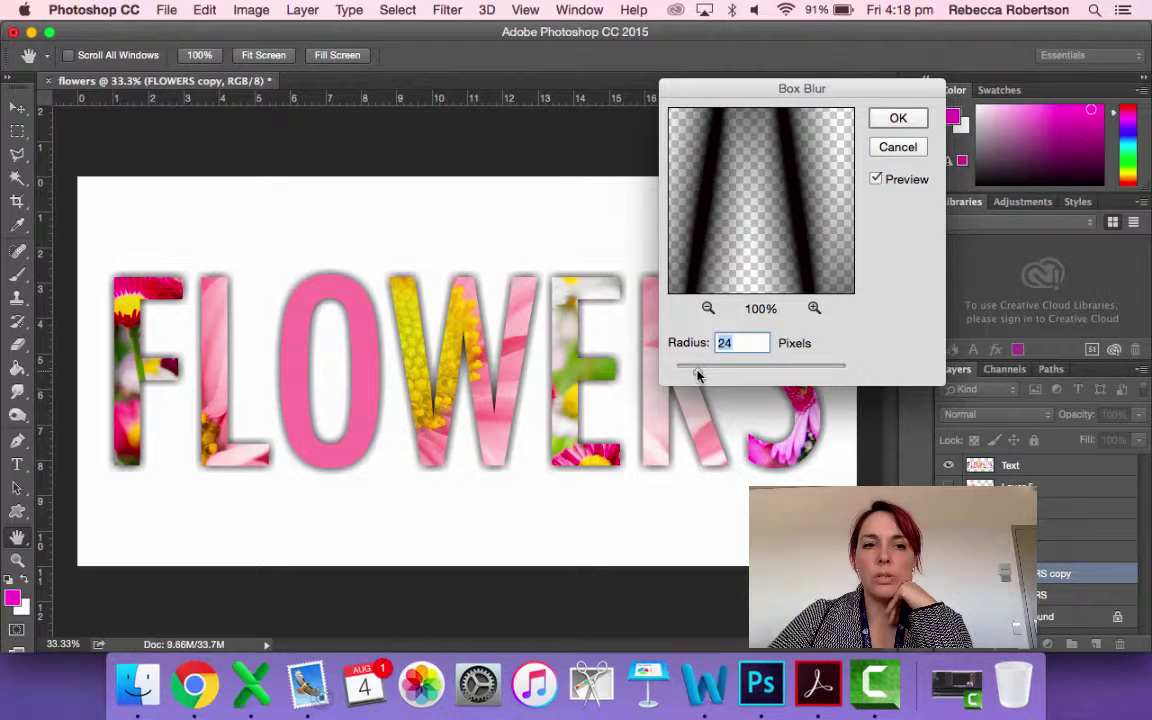
{"action": "left_click_drag", "start_coordinate": [700, 374], "coordinate": [705, 374]}
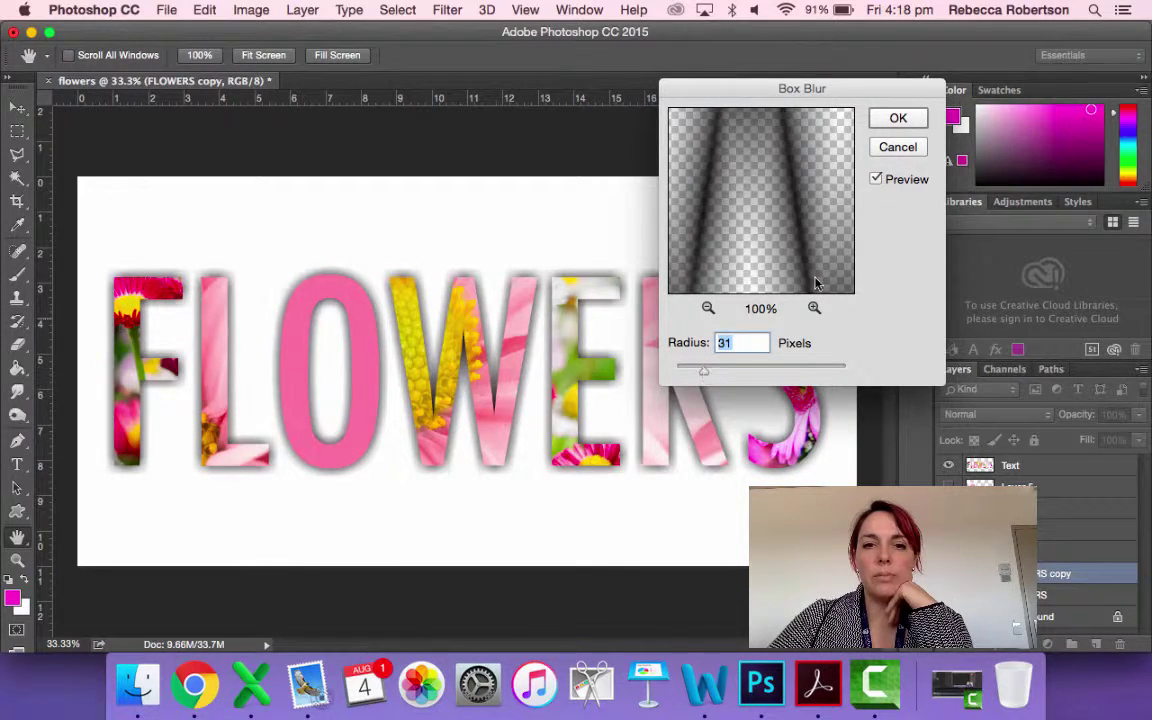
{"action": "left_click", "coordinate": [898, 121]}
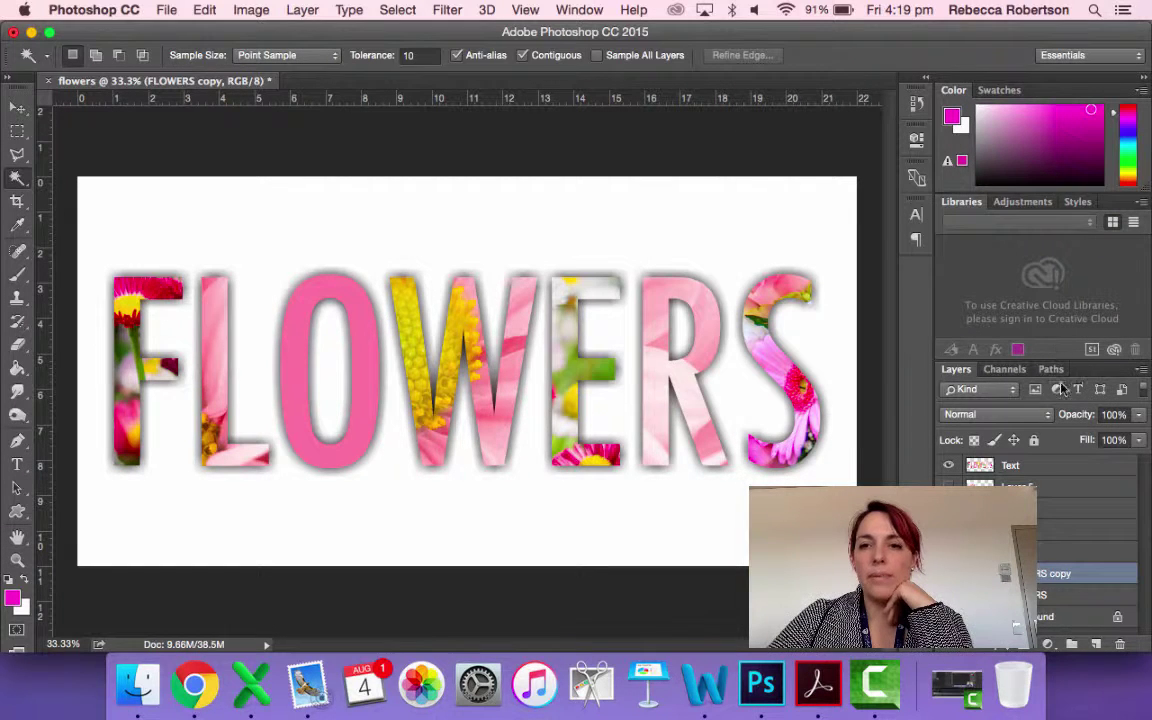
{"action": "left_click", "coordinate": [1140, 416]}
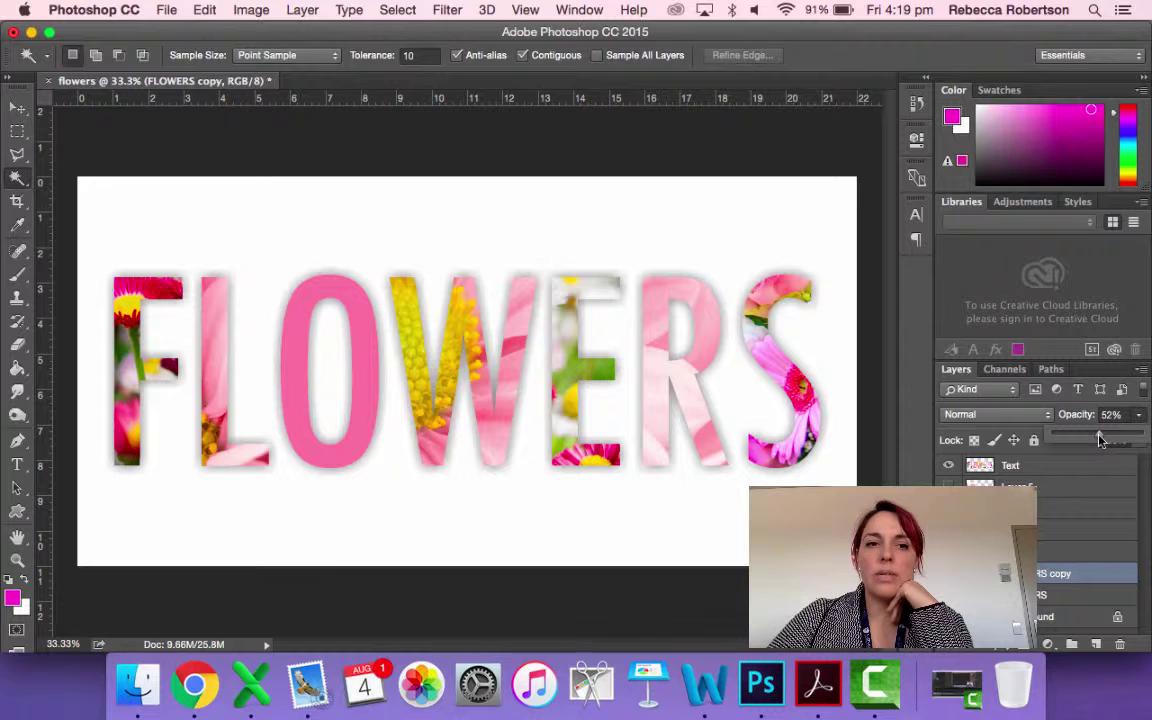
{"action": "left_click_drag", "start_coordinate": [1100, 440], "coordinate": [1106, 440]}
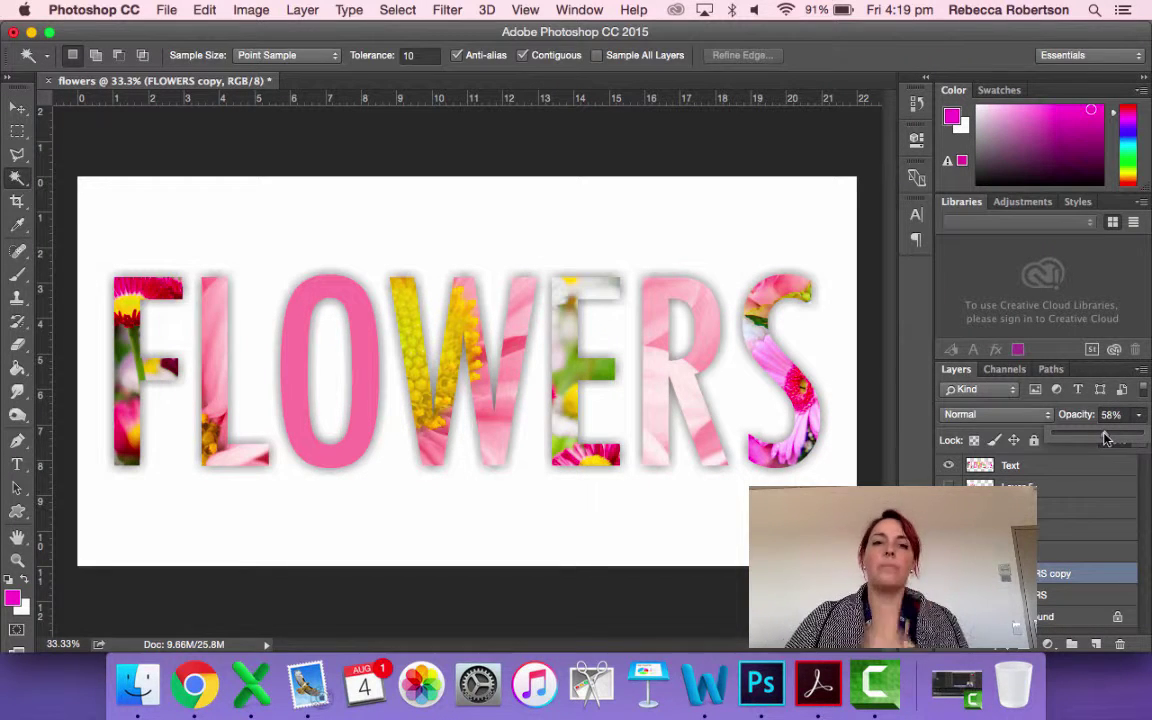
Compare the lettering with the blurred FLOWERS copy hidden and shown, and delete that copy layer
{"action": "left_click", "coordinate": [948, 573]}
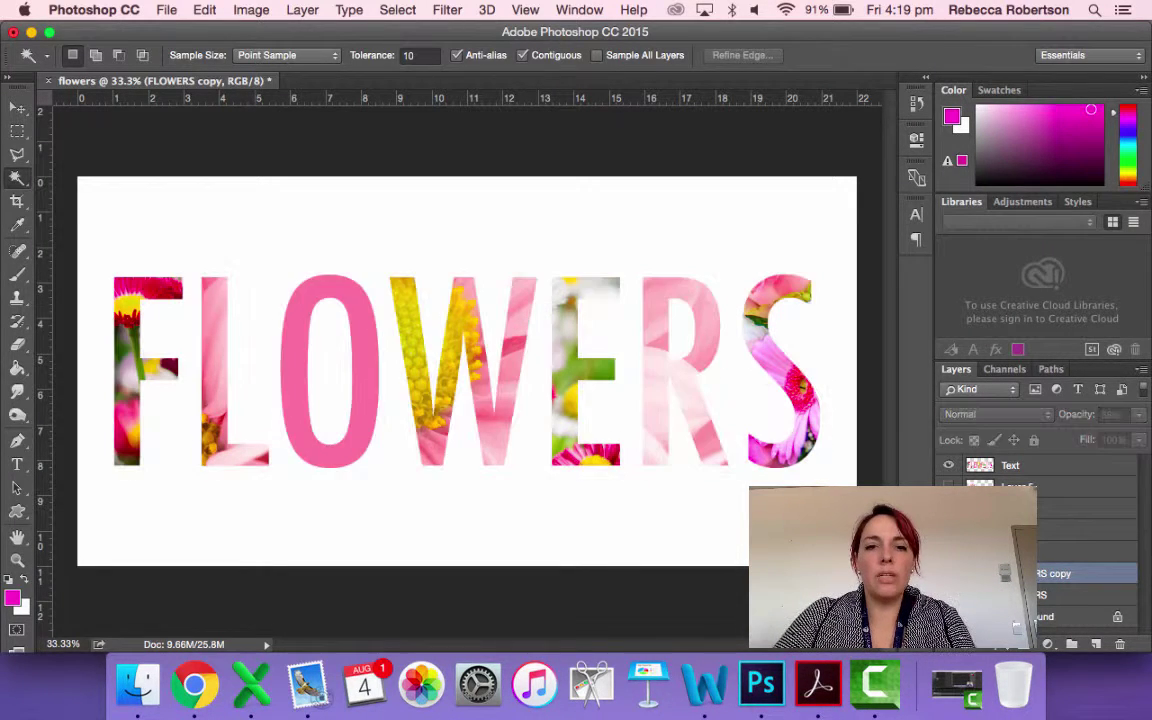
{"action": "left_click", "coordinate": [948, 573]}
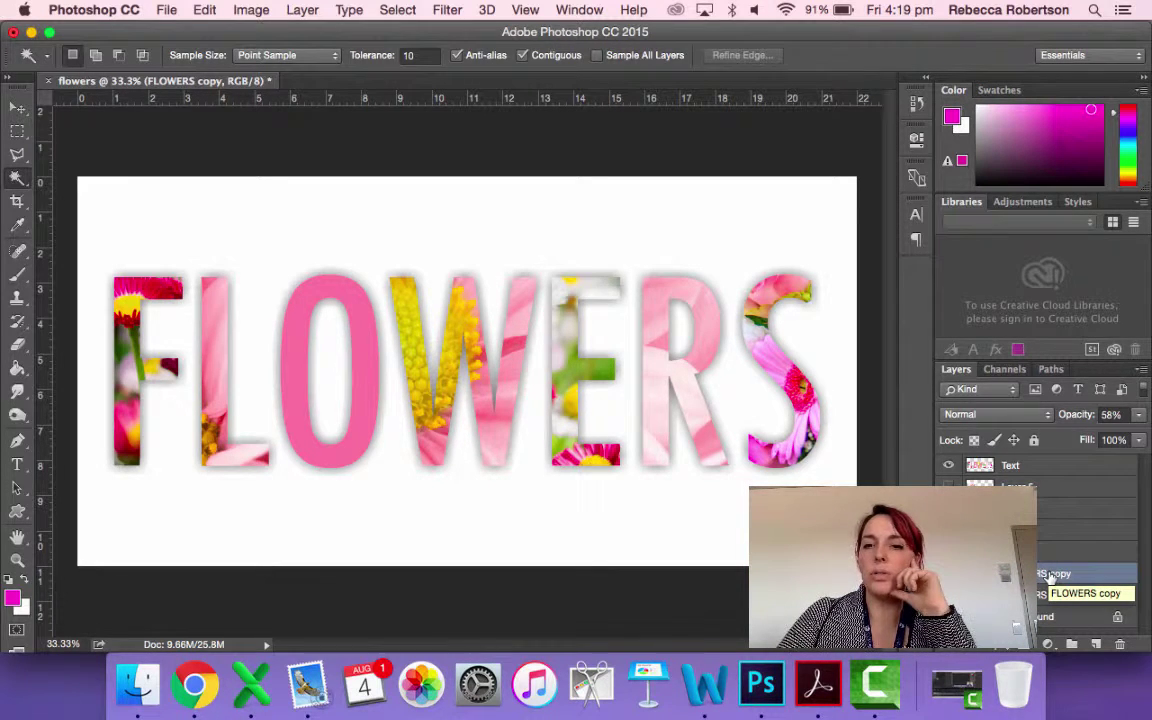
{"action": "key", "text": "BackSpace"}
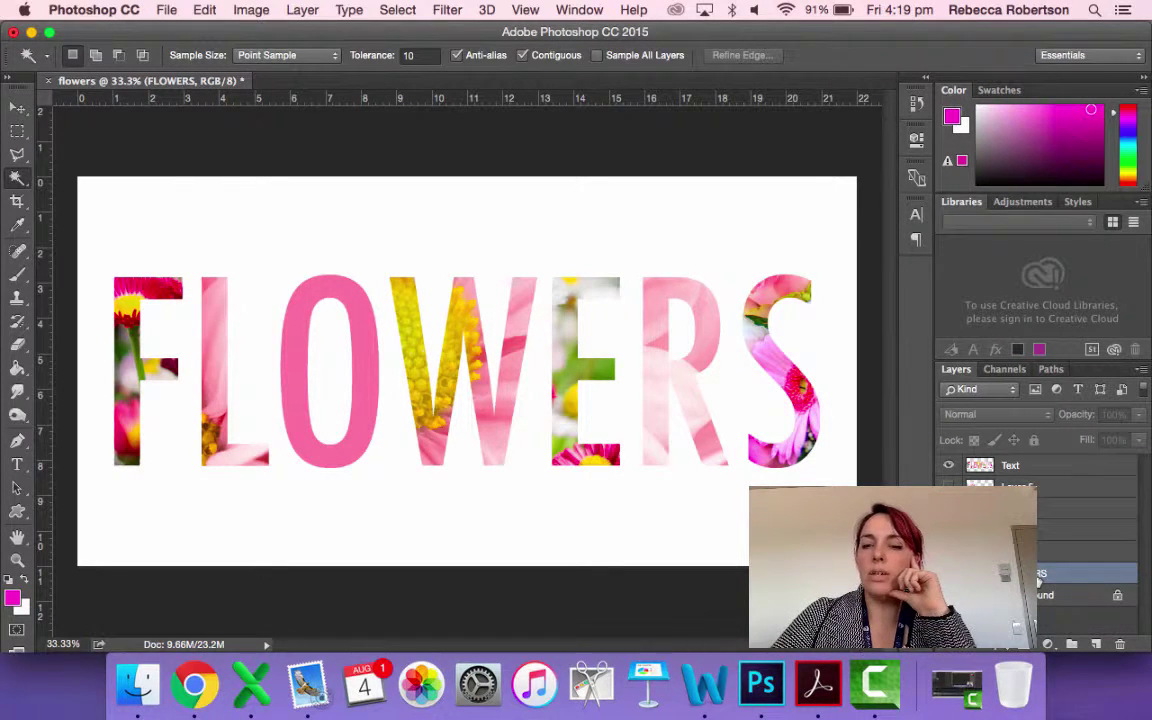
Make a fresh duplicate of the FLOWERS type layer, named FLOWERS copy, and rasterize its type
{"action": "left_click", "coordinate": [1041, 576]}
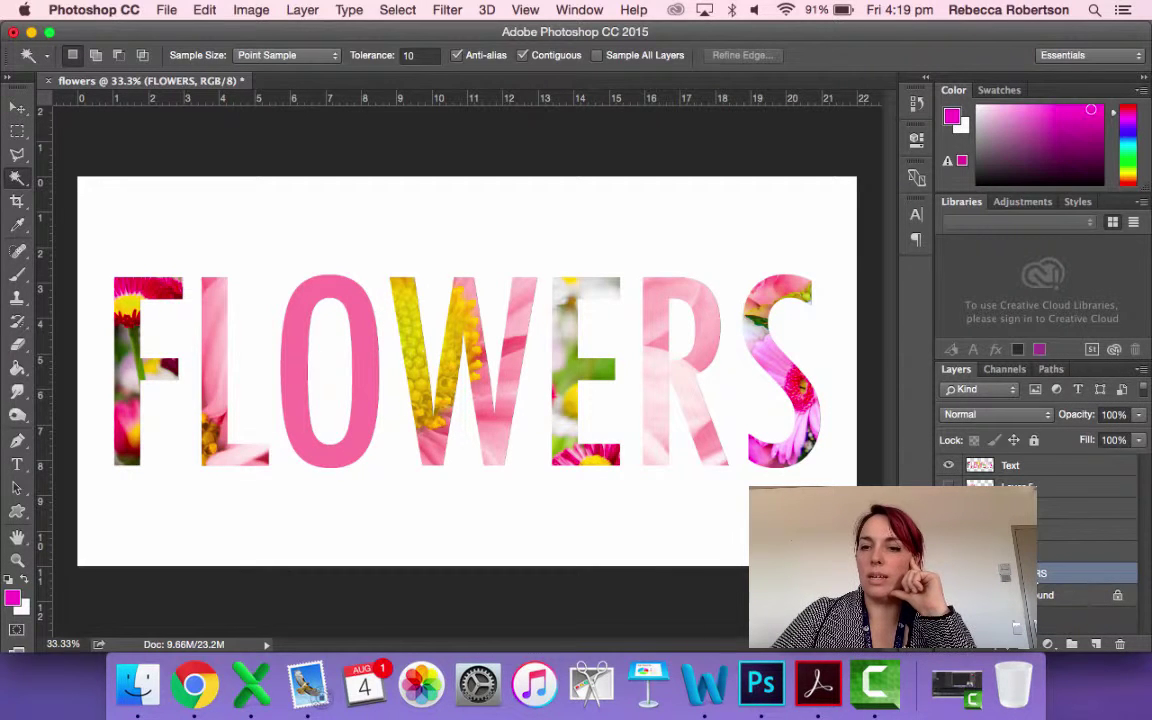
{"action": "right_click", "coordinate": [1042, 577]}
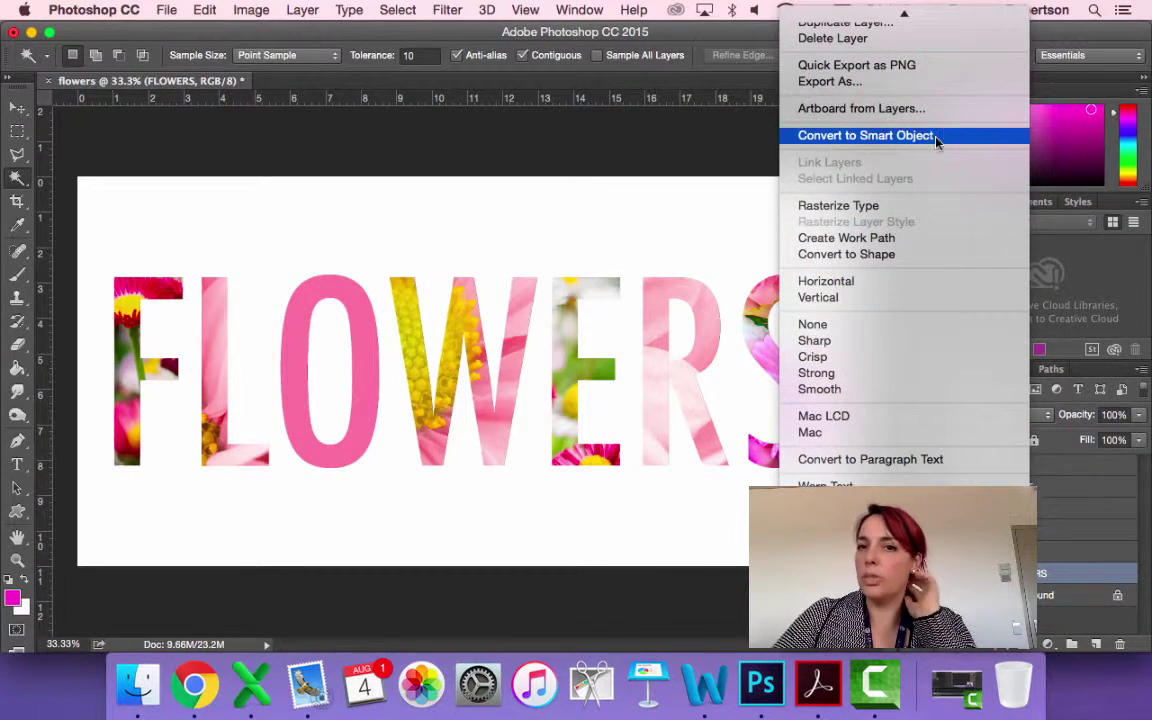
{"action": "left_click", "coordinate": [931, 72]}
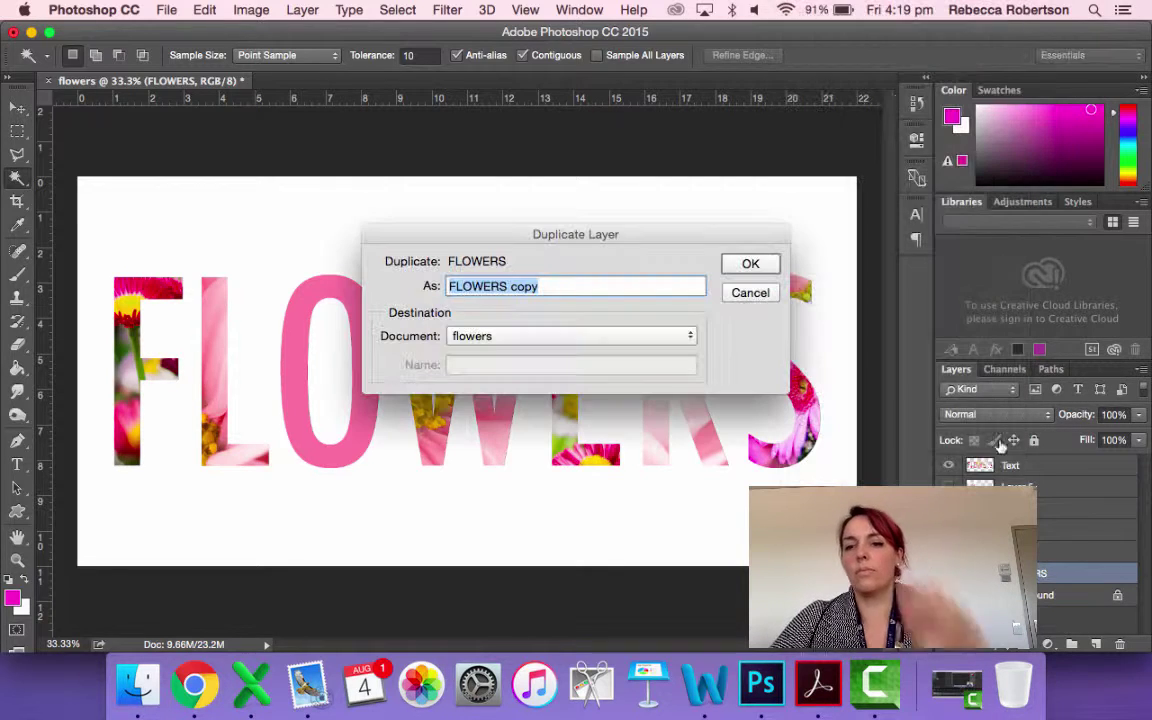
{"action": "key", "text": "Return"}
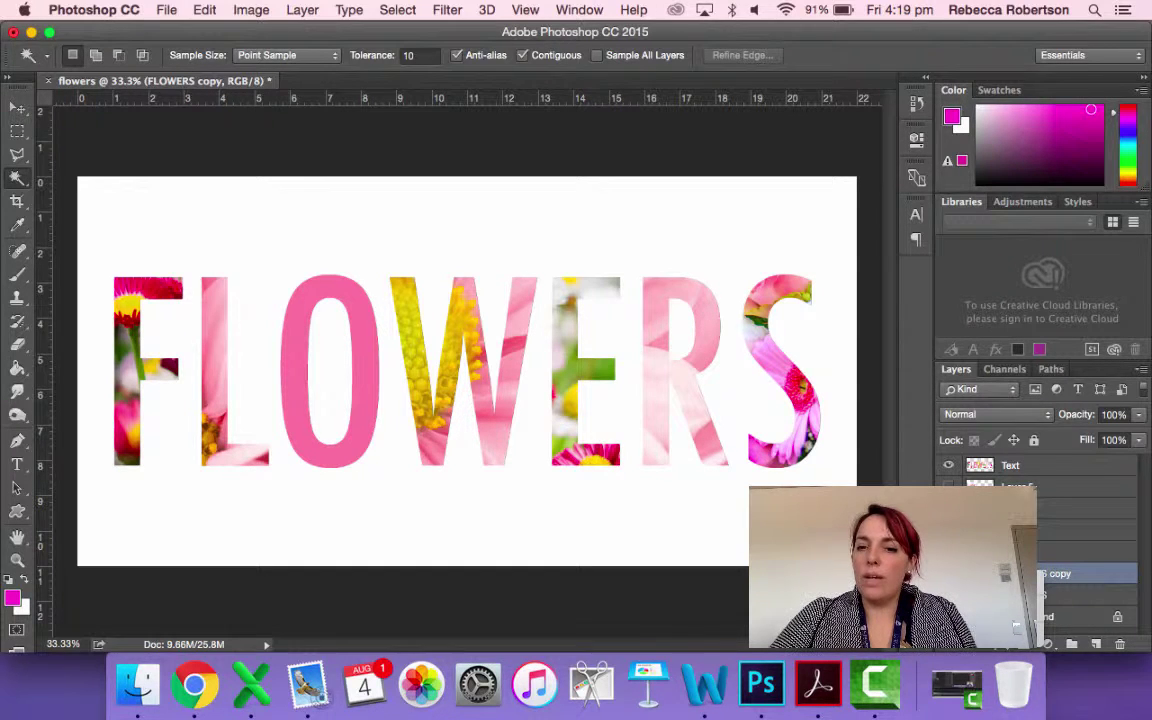
{"action": "right_click", "coordinate": [1045, 573]}
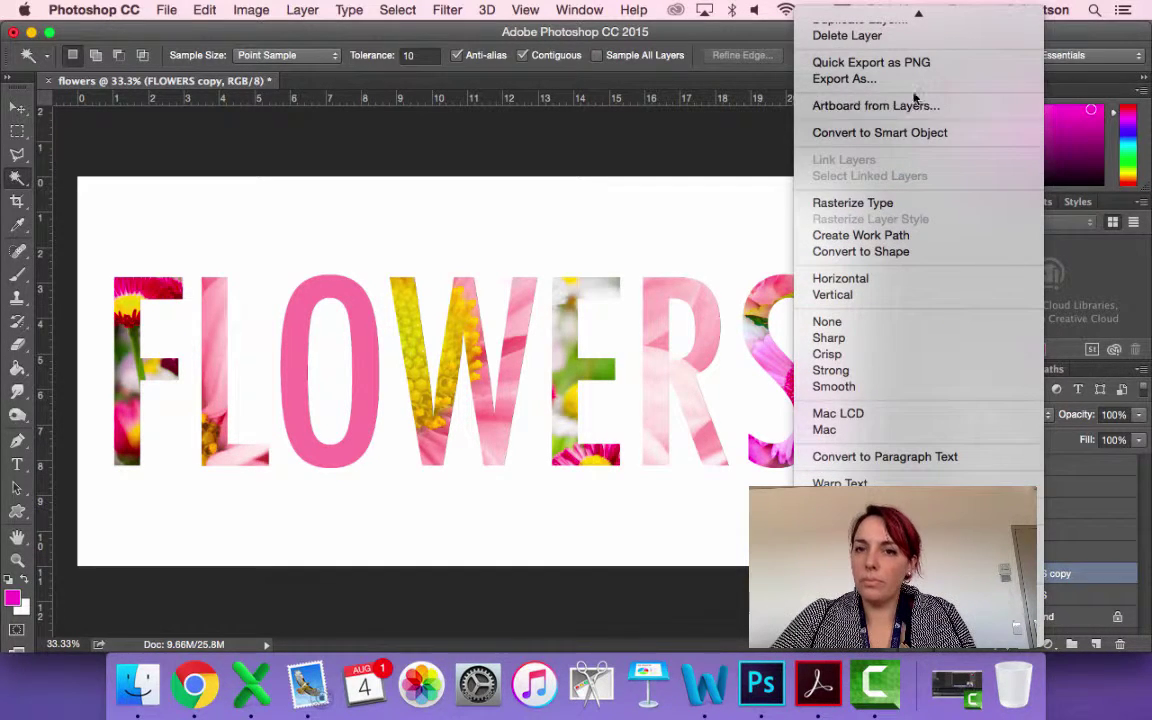
{"action": "left_click", "coordinate": [911, 204]}
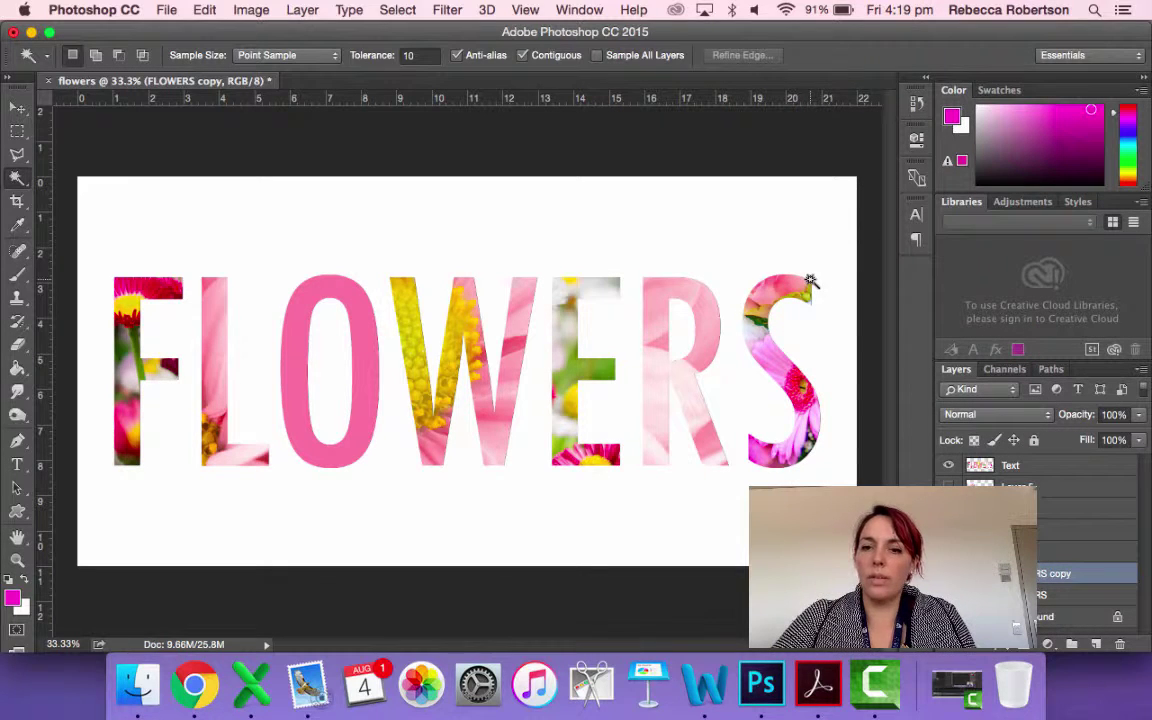
Flip the rasterized FLOWERS copy vertically and move it straight down to meet the bottom edge of the flower letters
{"action": "left_click", "coordinate": [251, 11]}
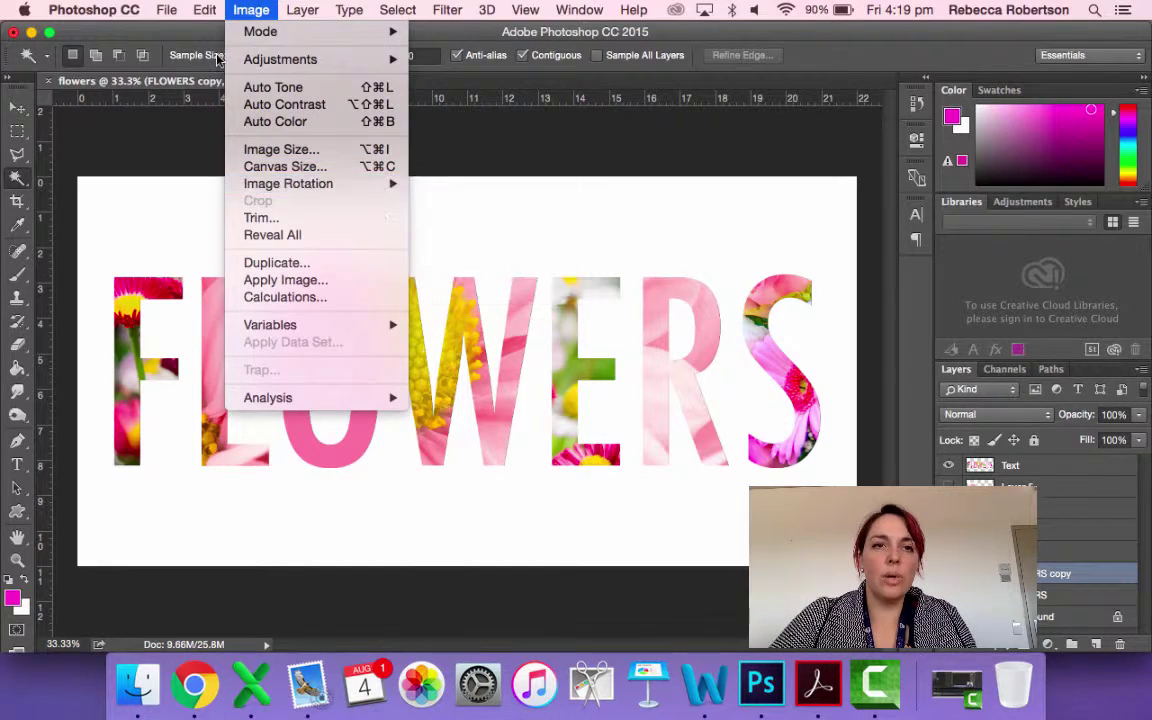
{"action": "mouse_move", "coordinate": [198, 8]}
{"action": "mouse_move", "coordinate": [260, 400]}
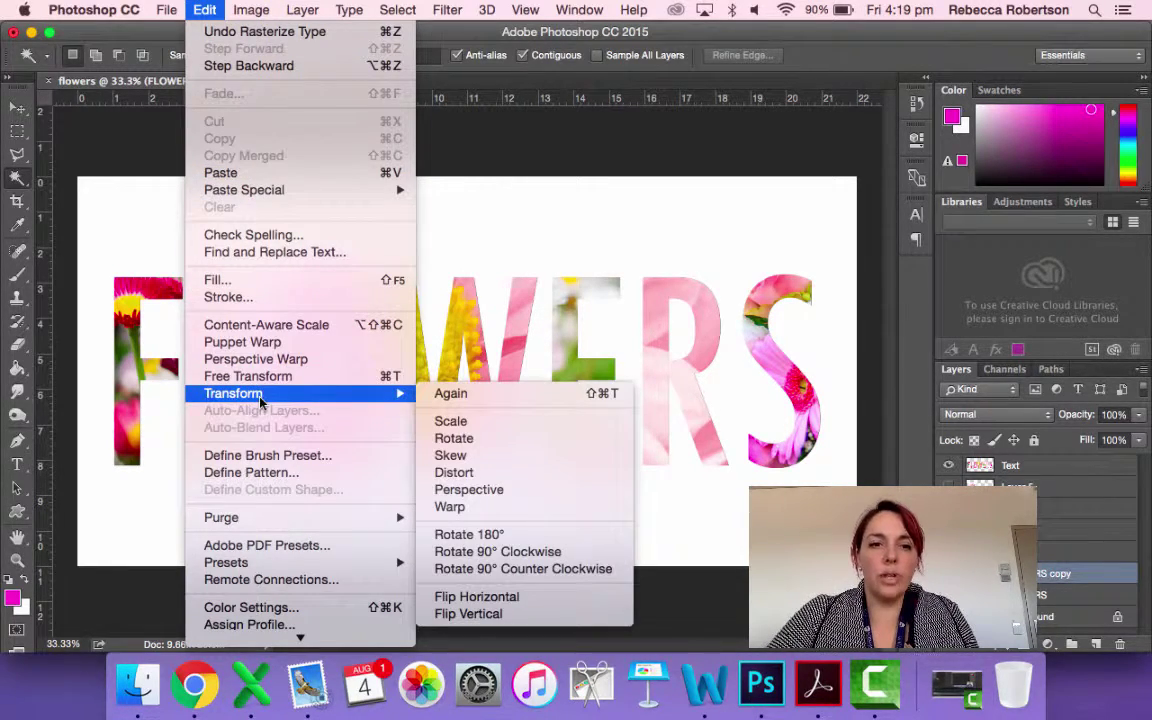
{"action": "left_click", "coordinate": [549, 619]}
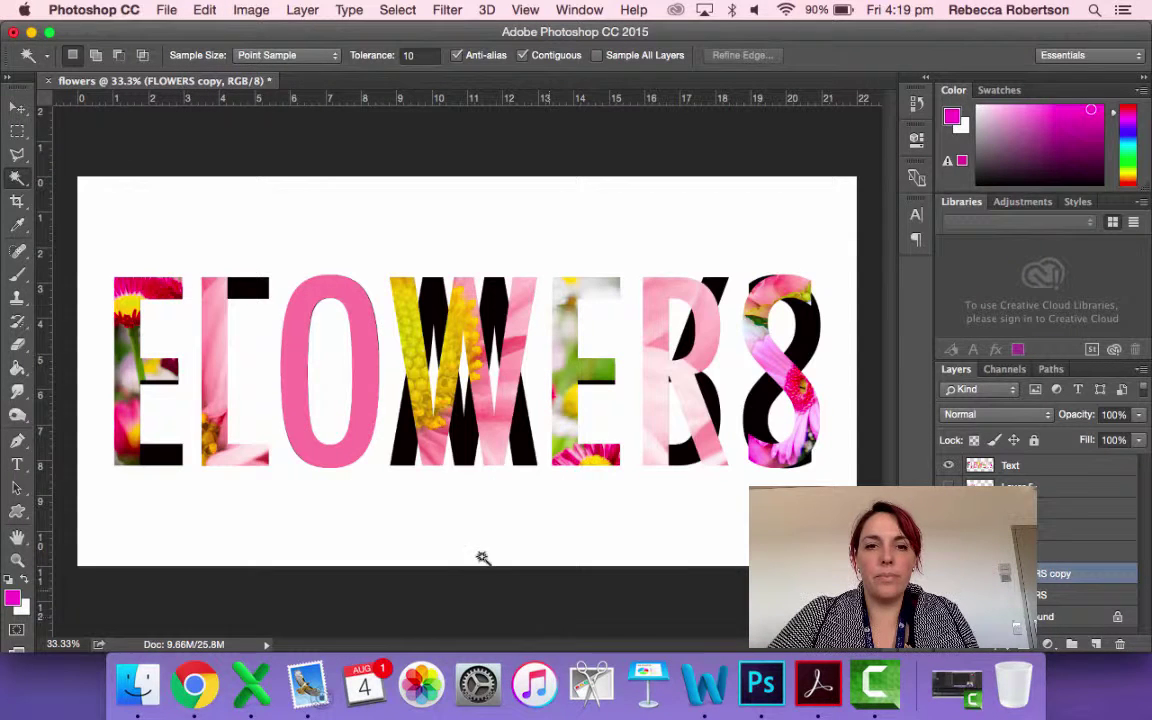
{"action": "left_click", "coordinate": [18, 104]}
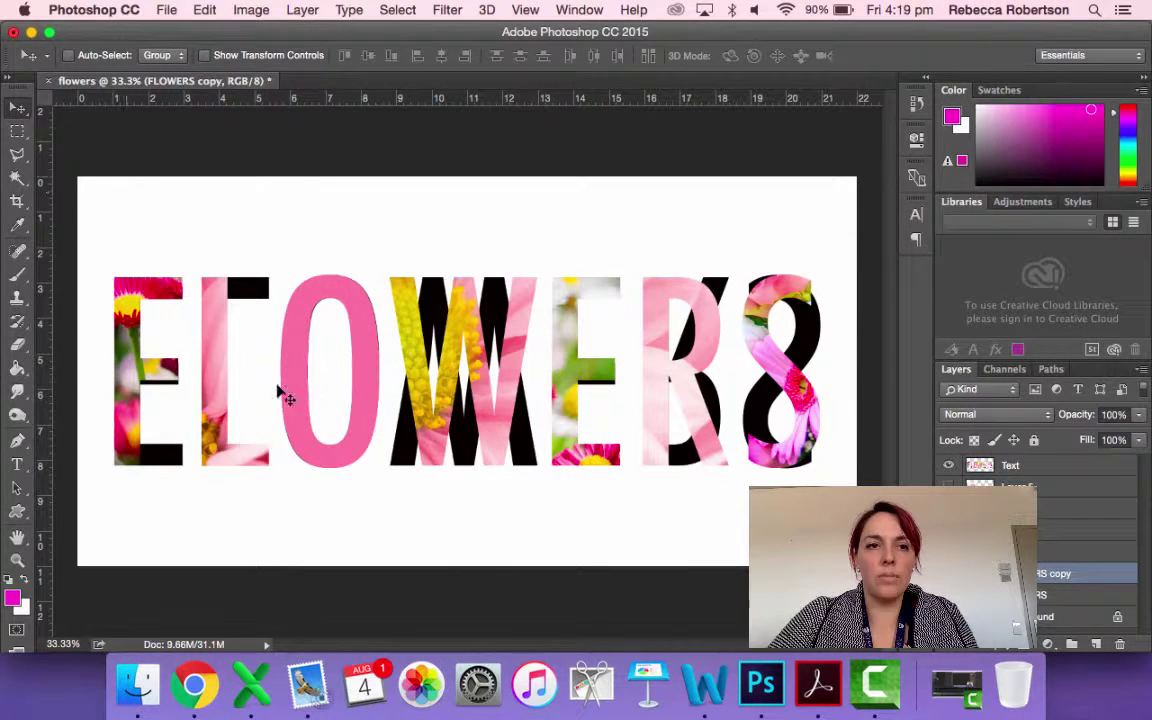
{"action": "left_click_drag", "start_coordinate": [239, 316], "coordinate": [240, 506]}
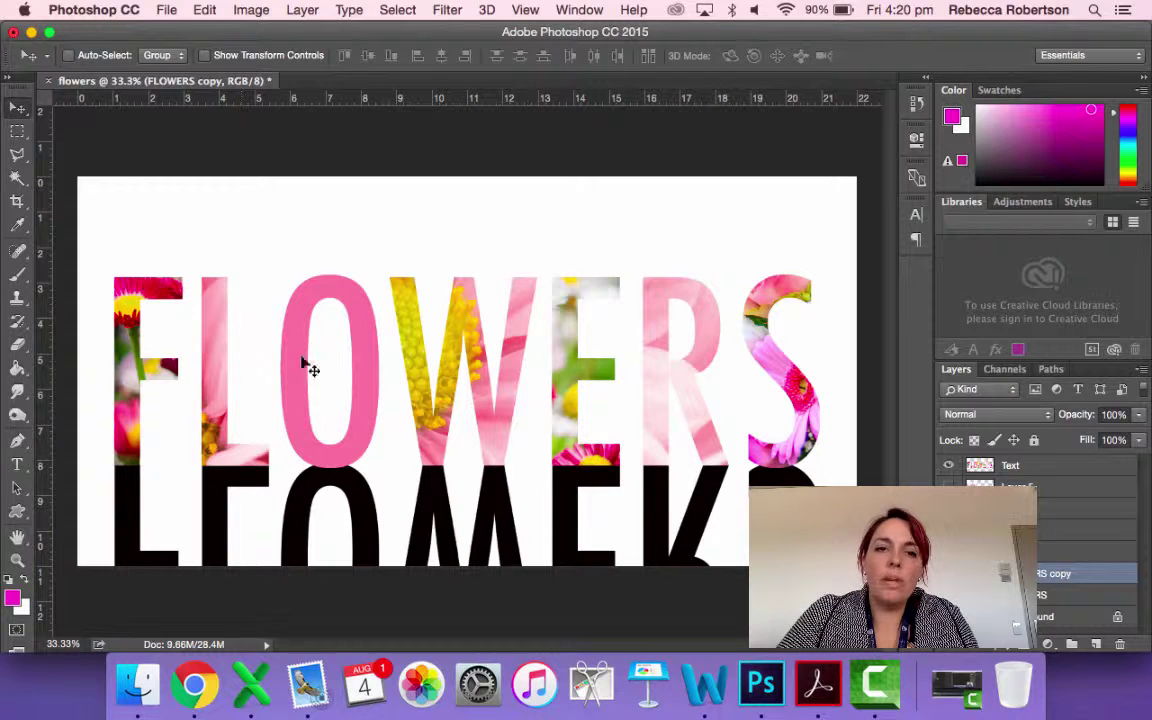
{"action": "left_click", "coordinate": [204, 10]}
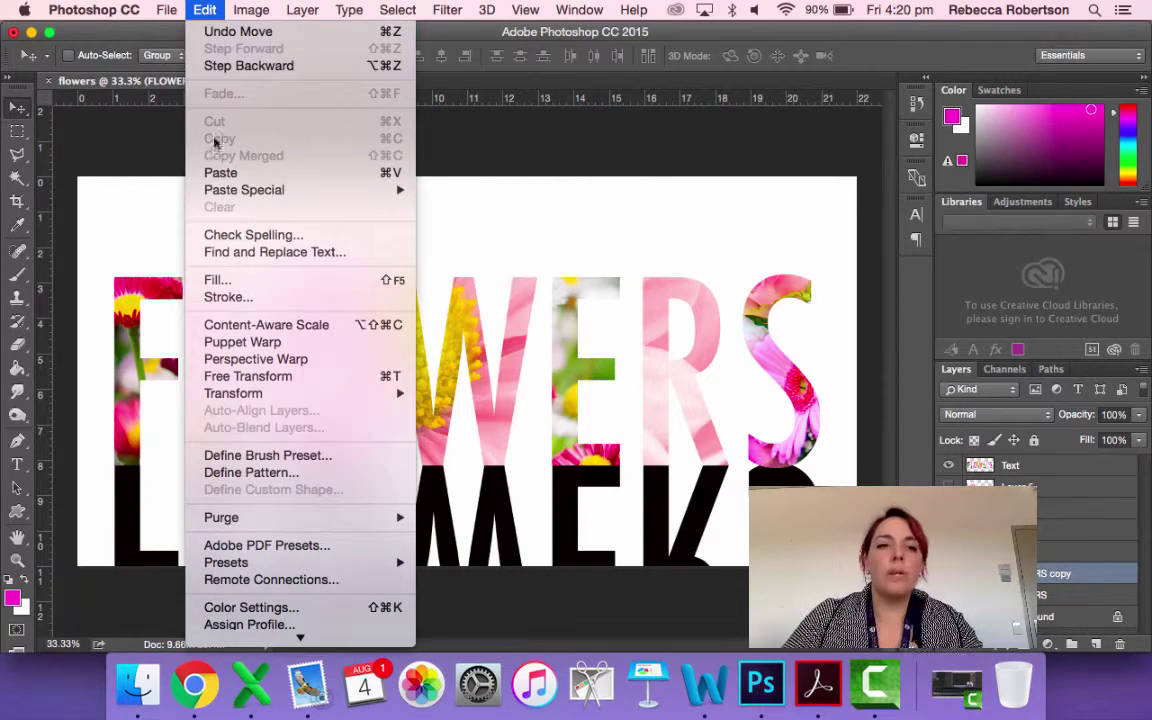
{"action": "mouse_move", "coordinate": [226, 393]}
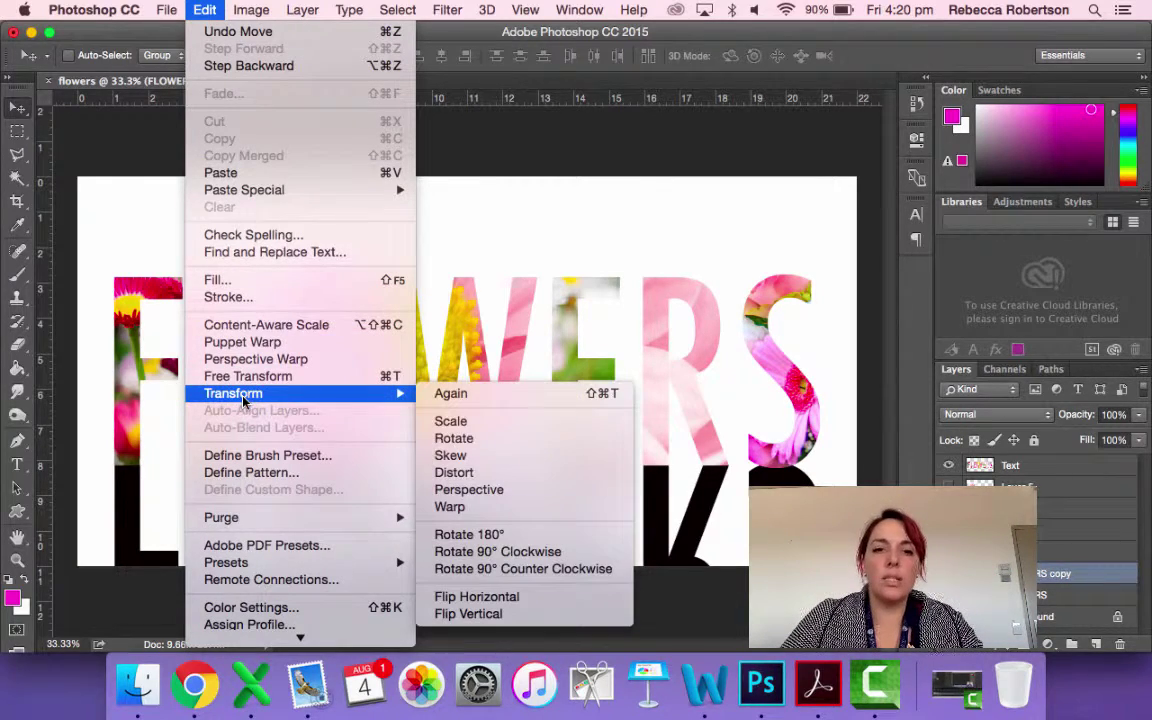
{"action": "left_click", "coordinate": [497, 458]}
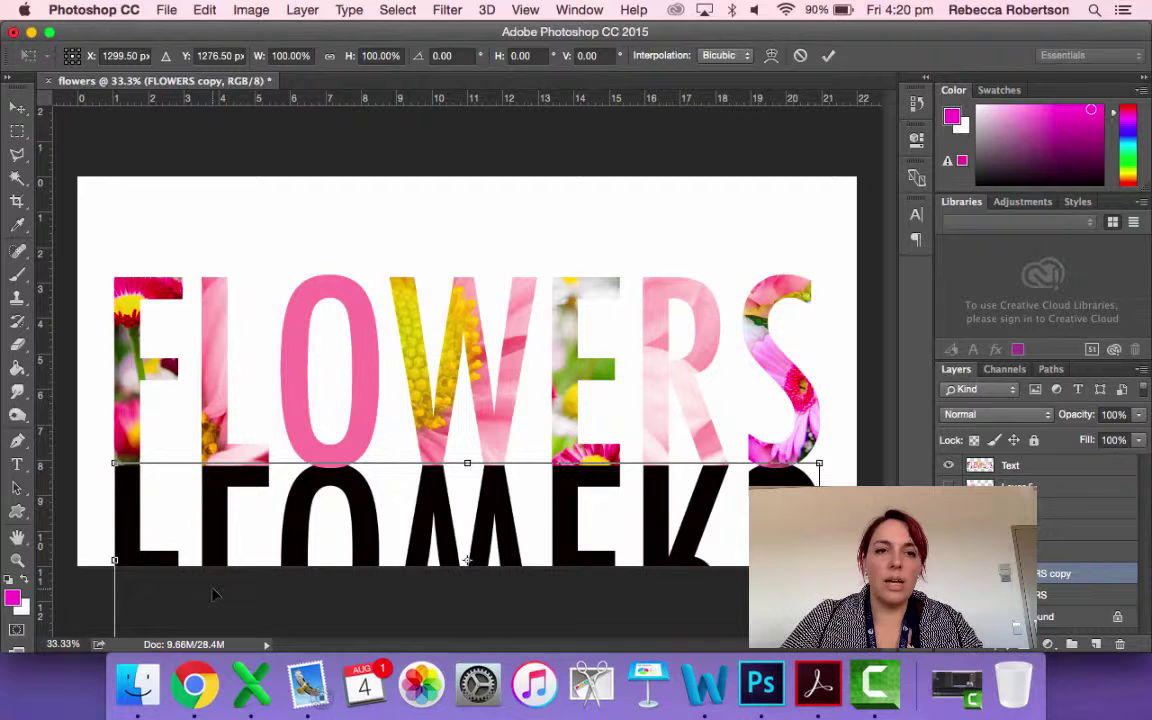
Skew the flipped FLOWERS copy so its lower corners flare outward on both sides, ending with the lower-left corner at about -46.5°
{"action": "left_click", "coordinate": [17, 560]}
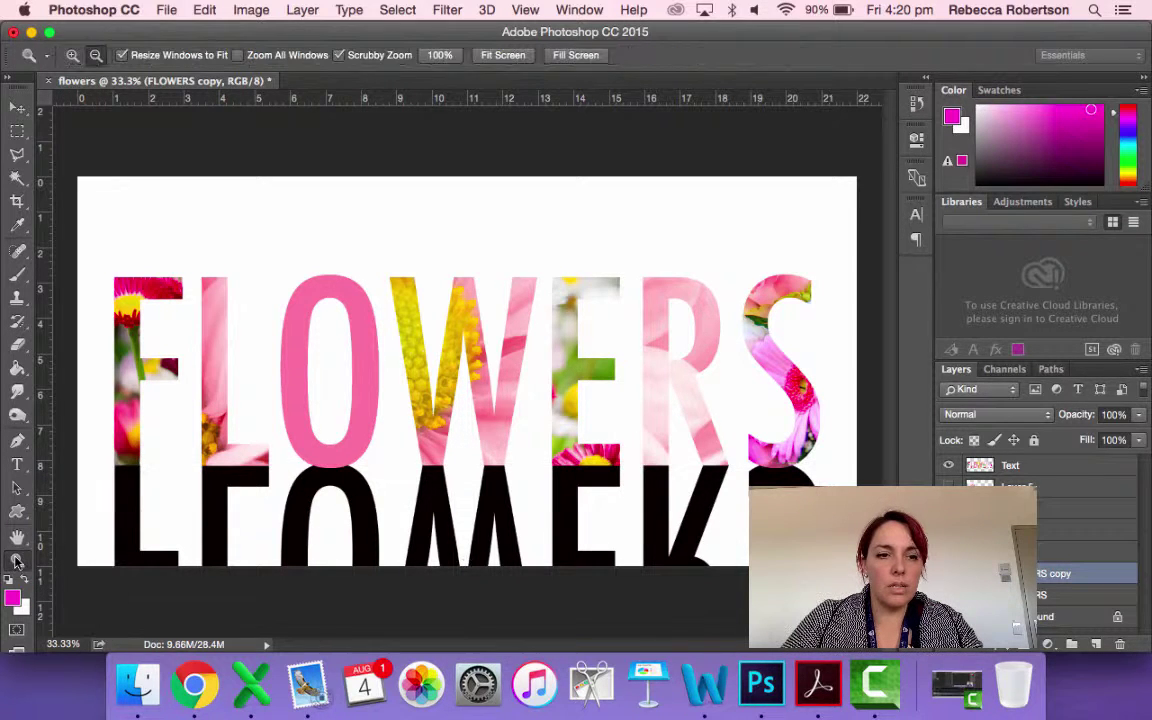
{"action": "key", "text": "super+minus"}
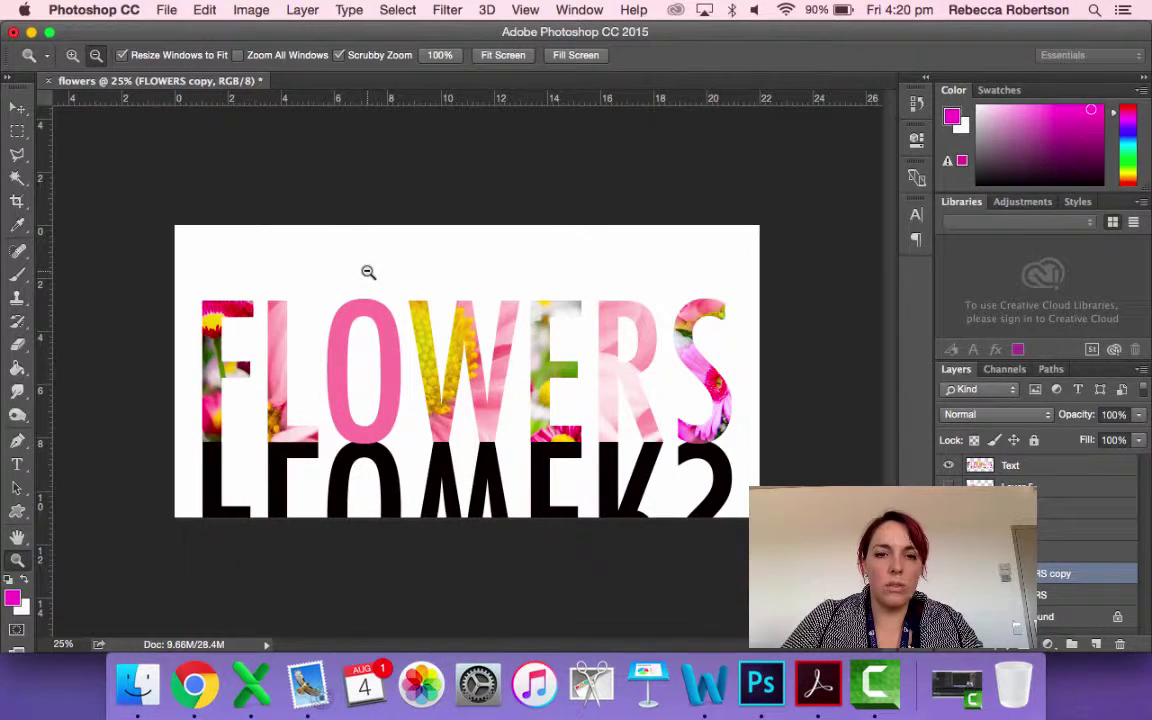
{"action": "left_click", "coordinate": [204, 9]}
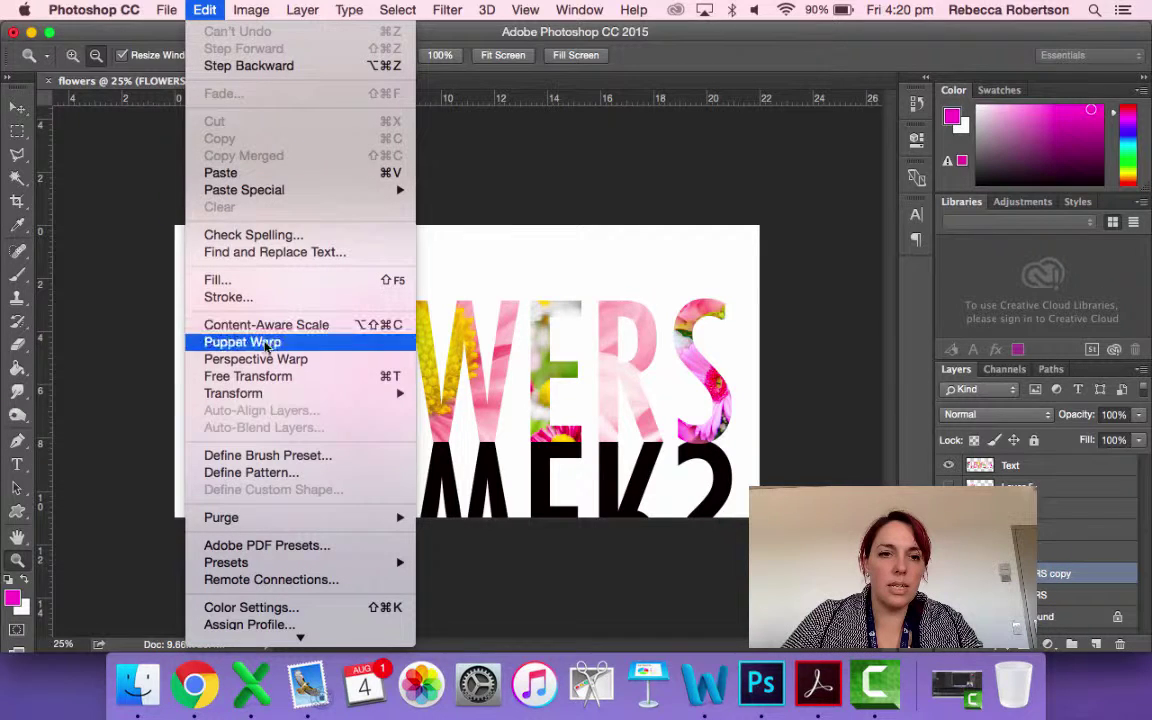
{"action": "mouse_move", "coordinate": [263, 393]}
{"action": "left_click", "coordinate": [450, 455]}
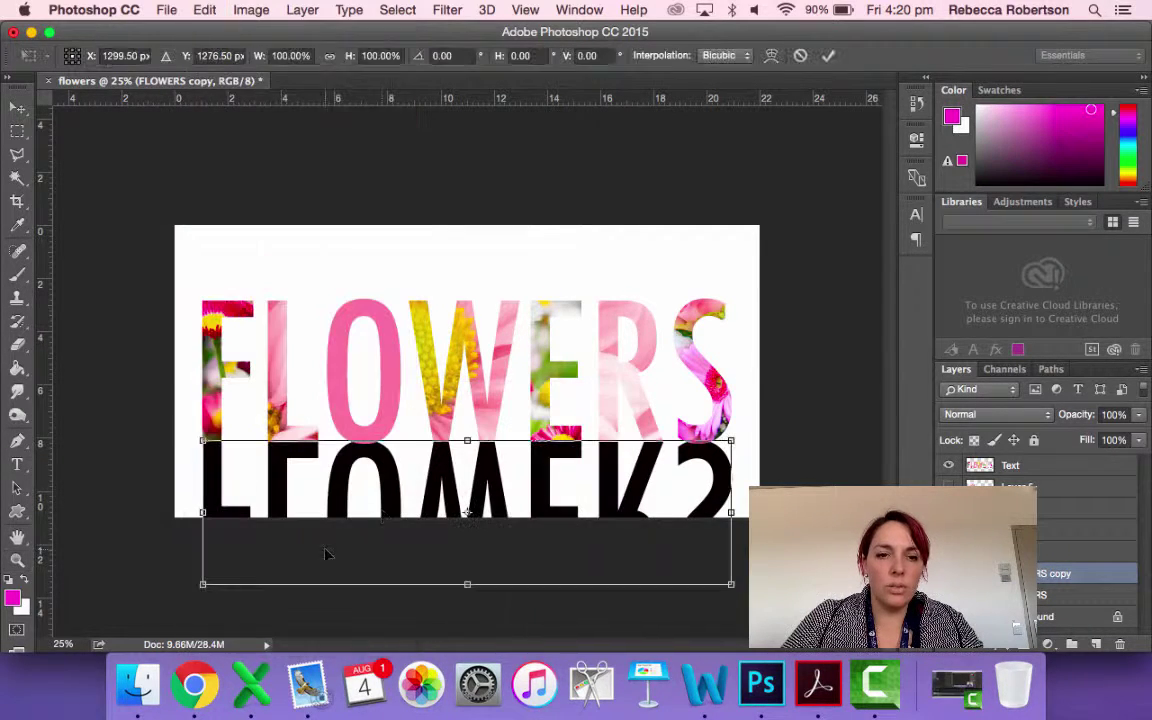
{"action": "left_click_drag", "start_coordinate": [197, 587], "coordinate": [146, 585]}
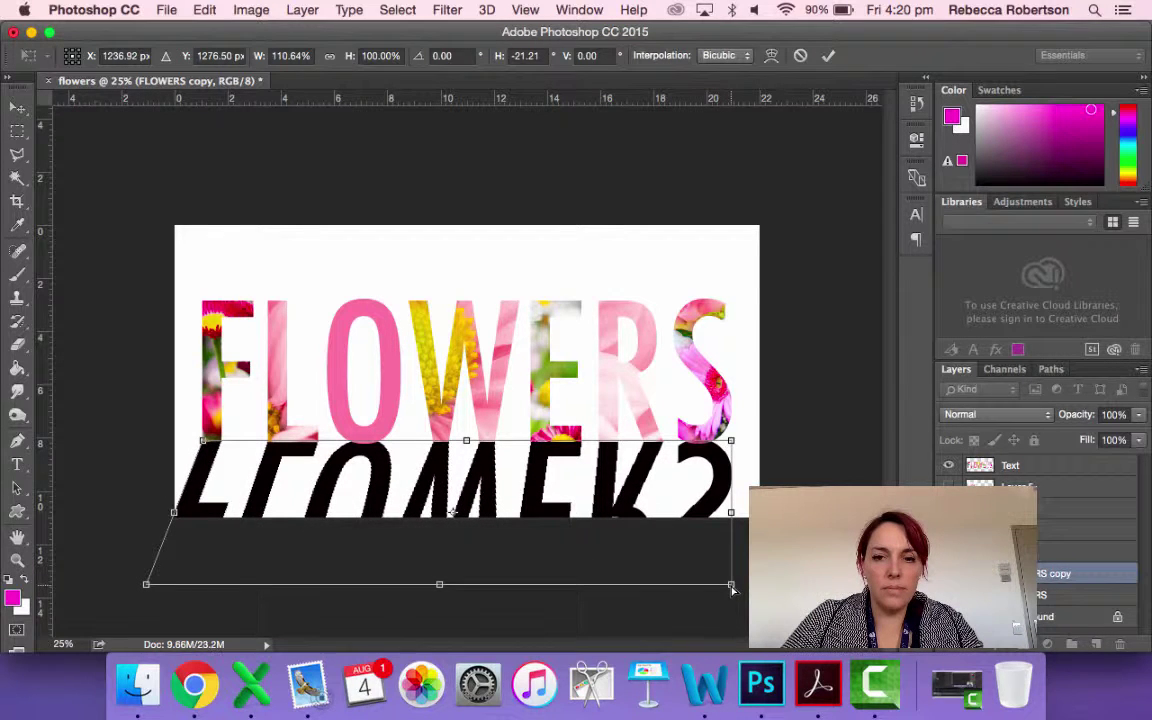
{"action": "left_click_drag", "start_coordinate": [735, 598], "coordinate": [824, 598]}
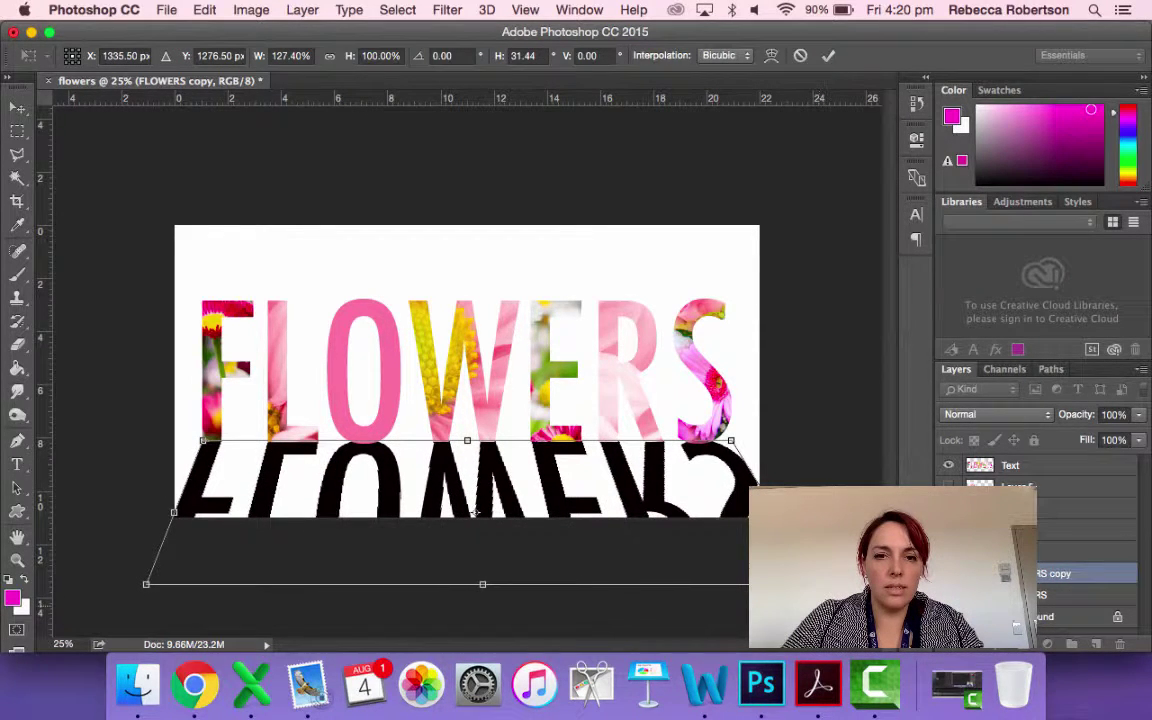
{"action": "left_click_drag", "start_coordinate": [146, 585], "coordinate": [101, 585]}
{"action": "left_click_drag", "start_coordinate": [821, 584], "coordinate": [851, 584]}
{"action": "left_click_drag", "start_coordinate": [101, 587], "coordinate": [47, 578]}
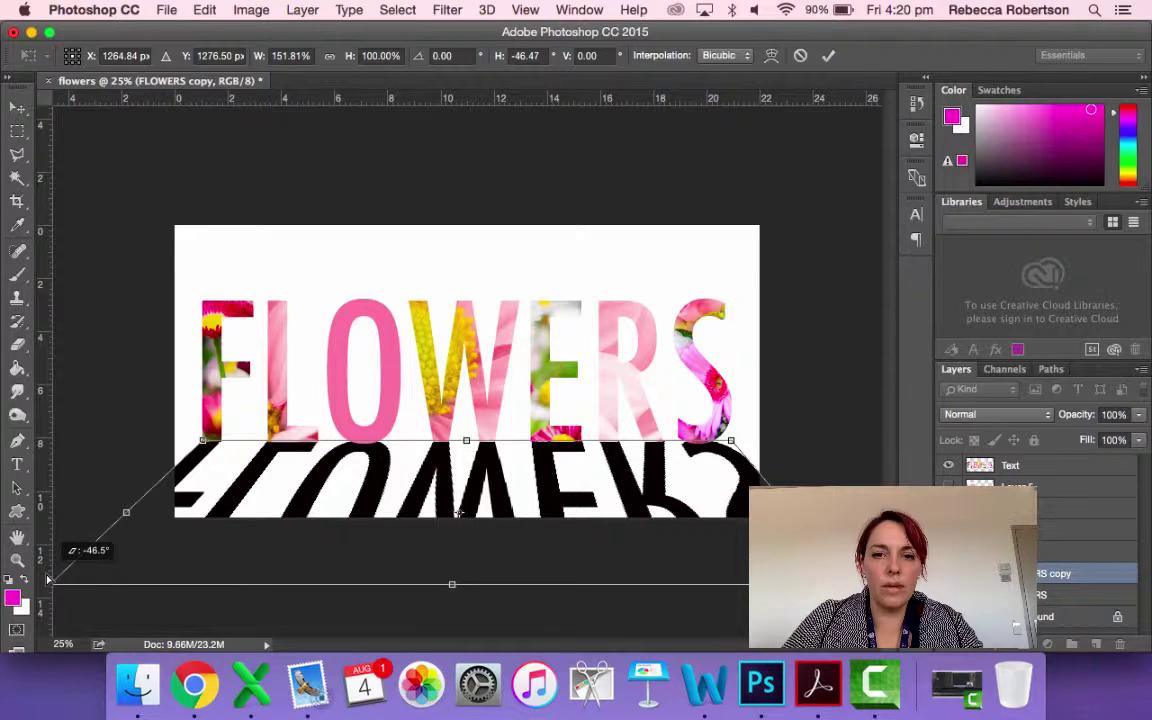
{"action": "key", "text": "Return"}
{"action": "key", "text": "z"}
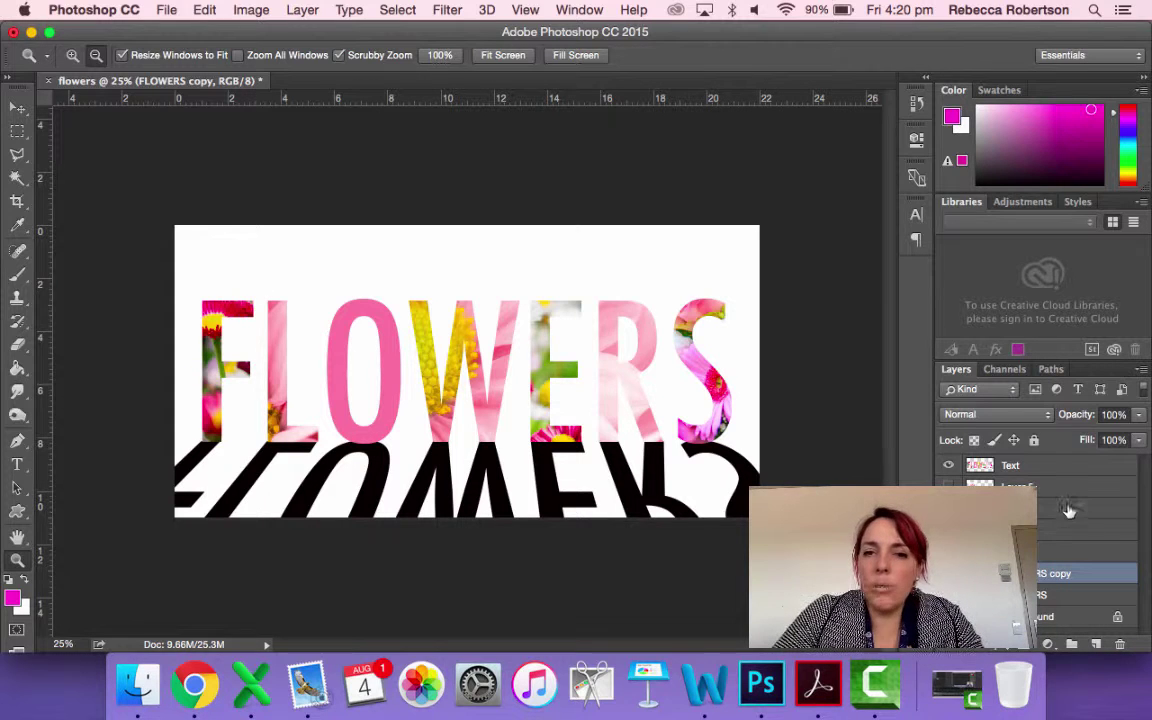
Try the skewed FLOWERS copy at 27% opacity, and delete that copy layer
{"action": "left_click", "coordinate": [1142, 416]}
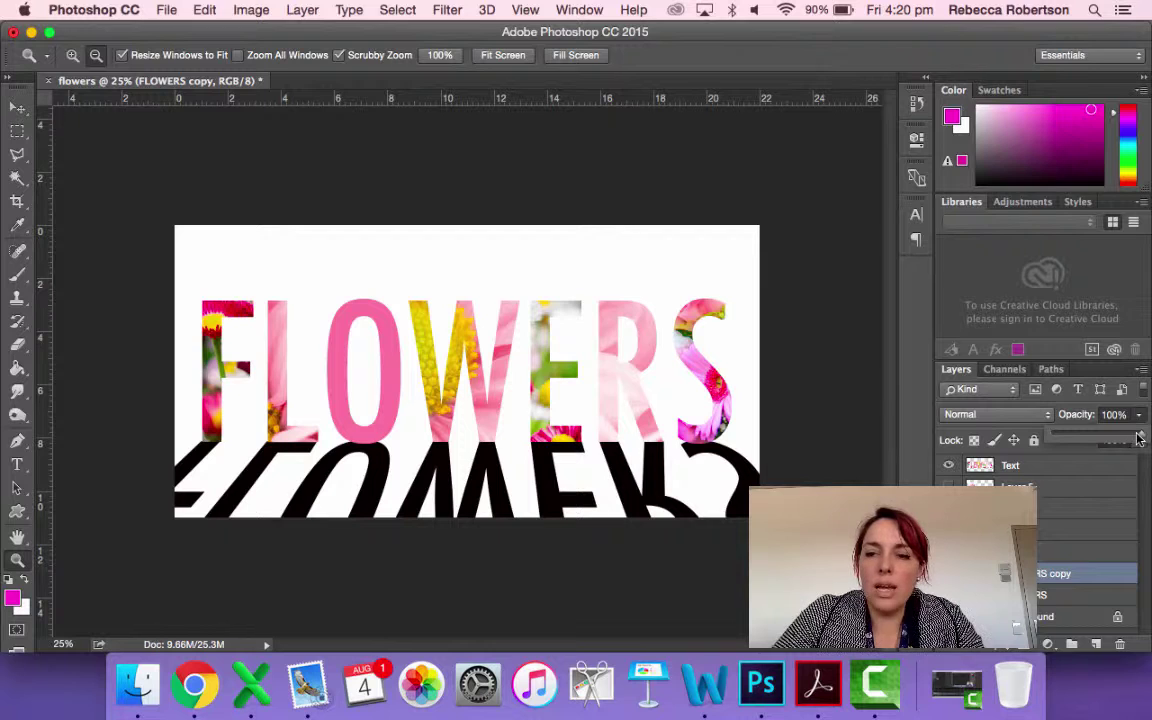
{"action": "left_click_drag", "start_coordinate": [1138, 438], "coordinate": [1077, 437]}
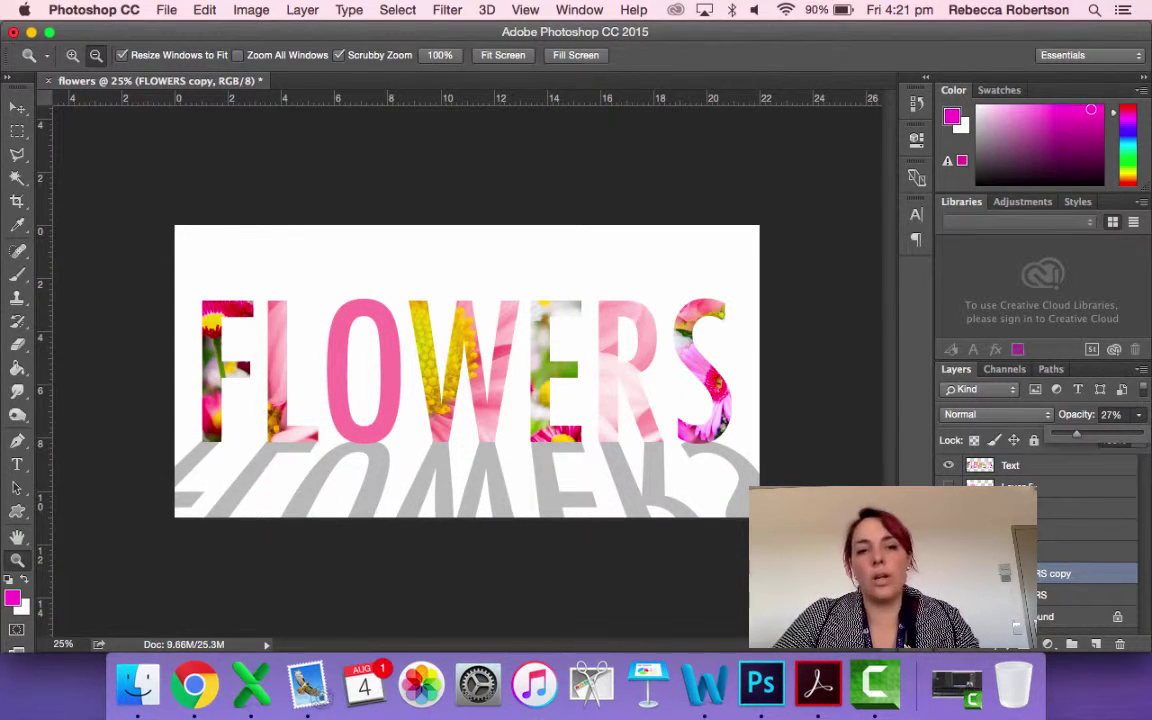
{"action": "left_click", "coordinate": [1086, 576]}
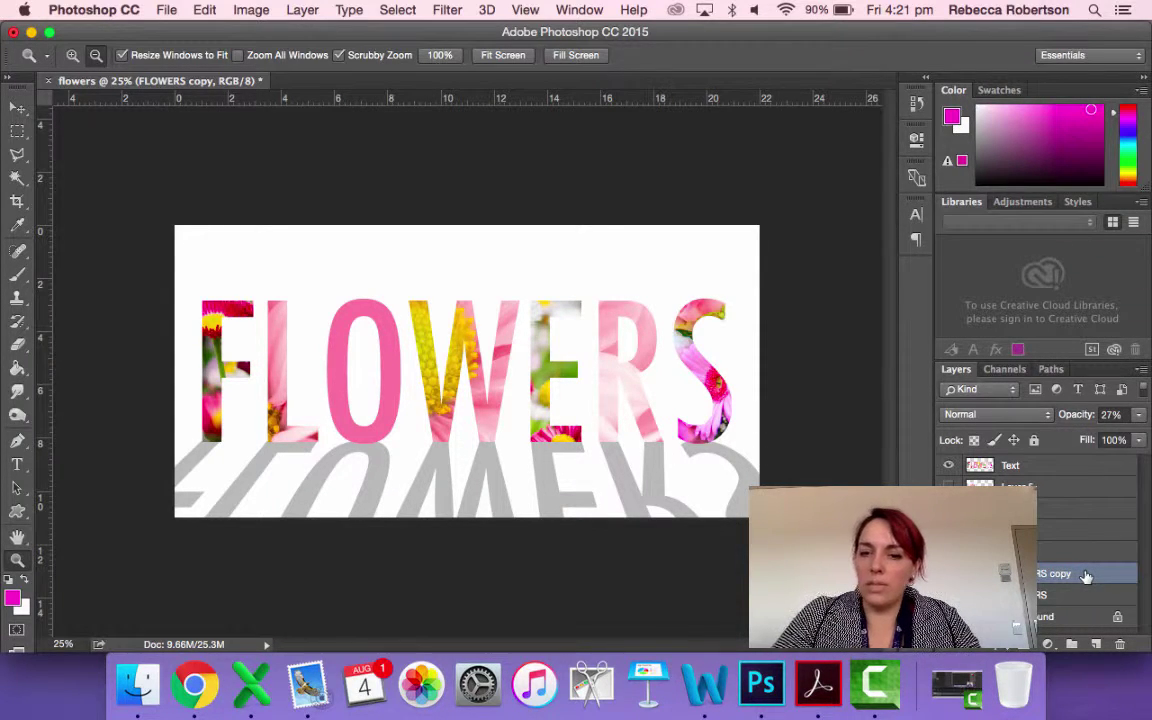
{"action": "key", "text": "Delete"}
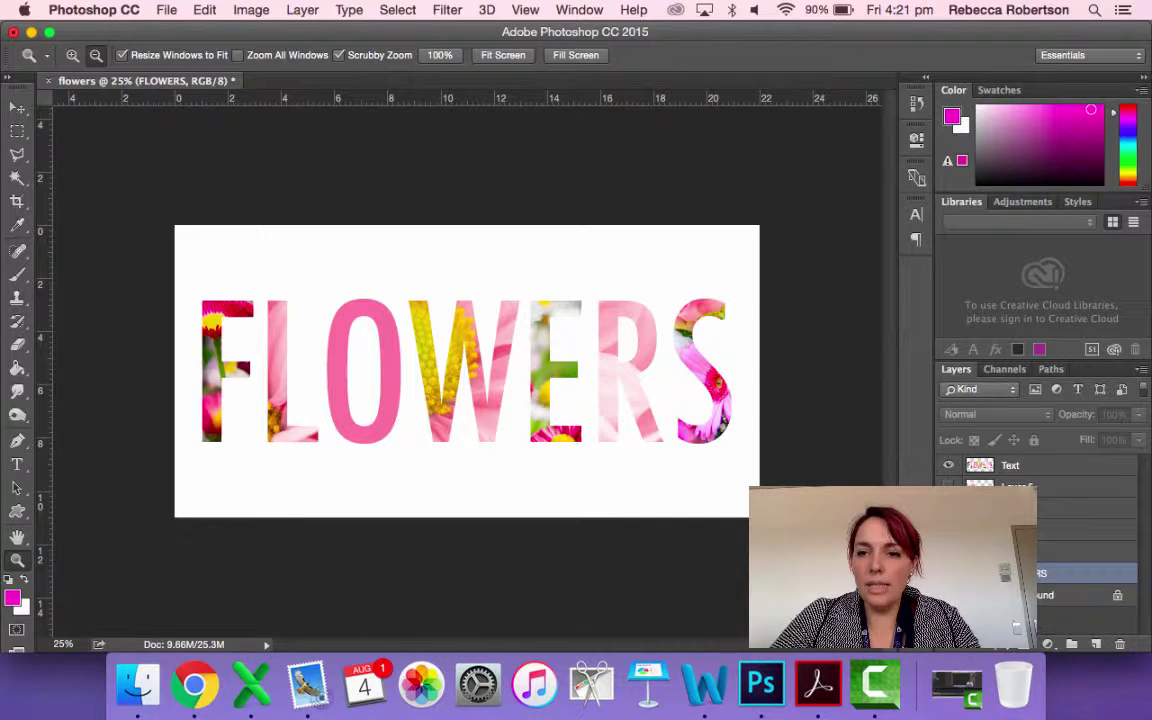
Add a Bevel & Emboss layer style to the Text layer and move its settings dialog clear of the first letters
{"action": "left_click", "coordinate": [1045, 465]}
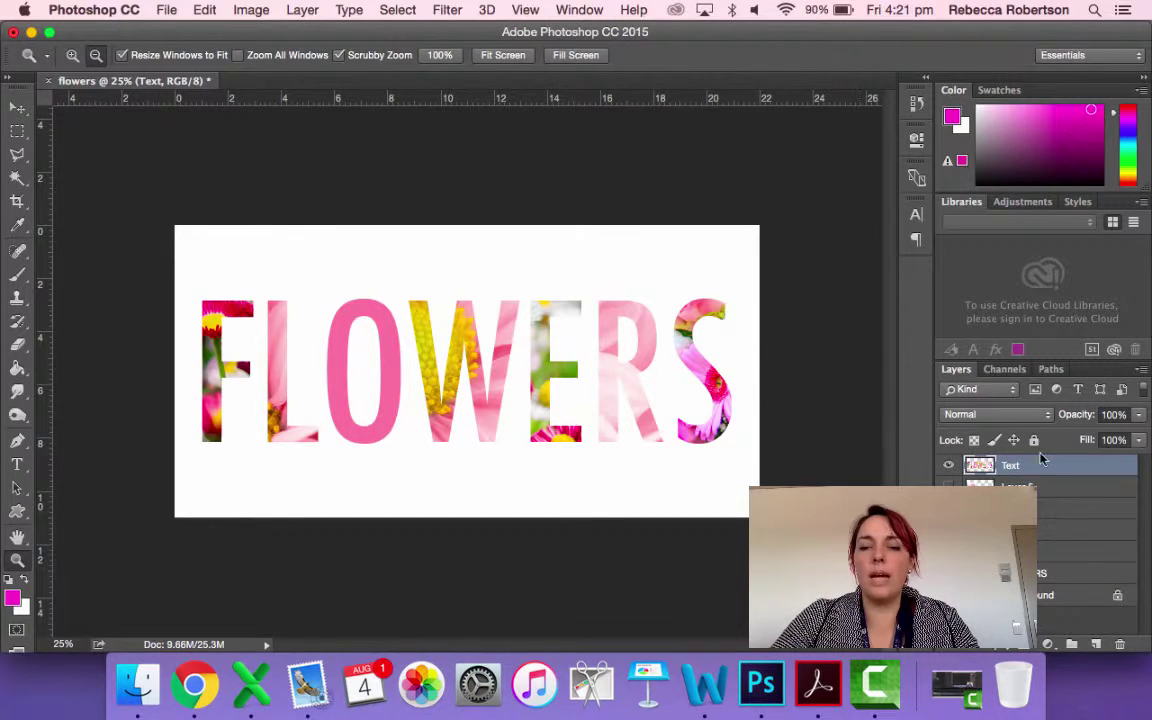
{"action": "left_click", "coordinate": [253, 10]}
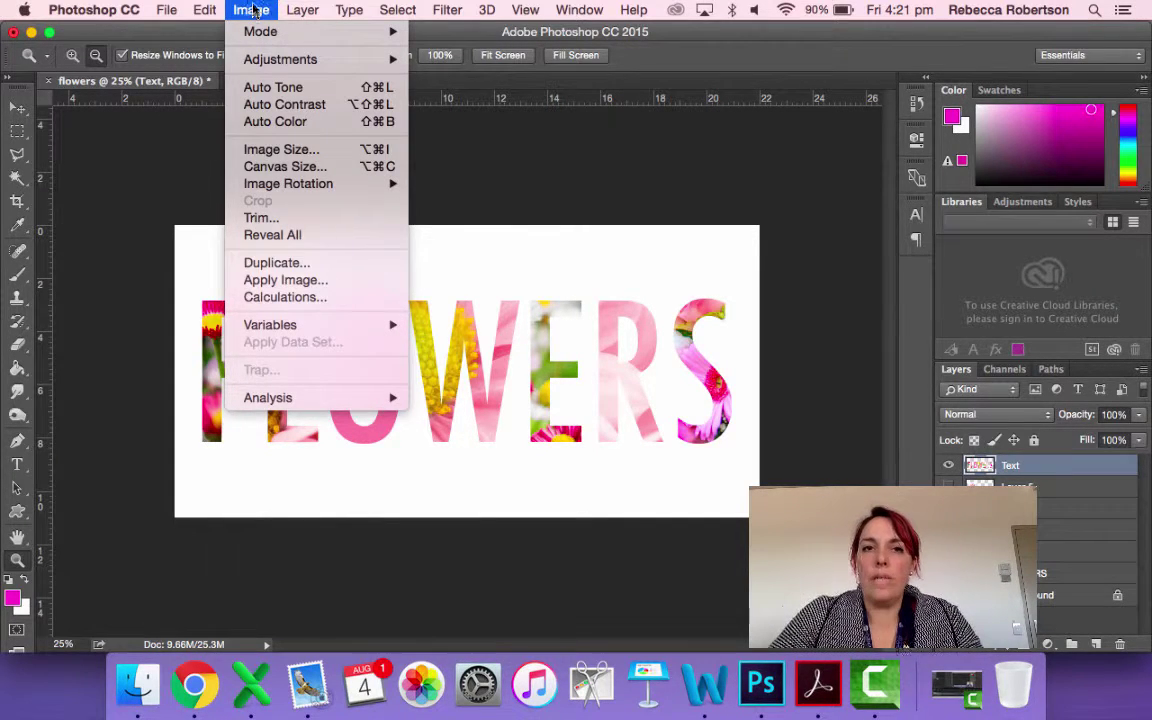
{"action": "mouse_move", "coordinate": [334, 5]}
{"action": "mouse_move", "coordinate": [296, 8]}
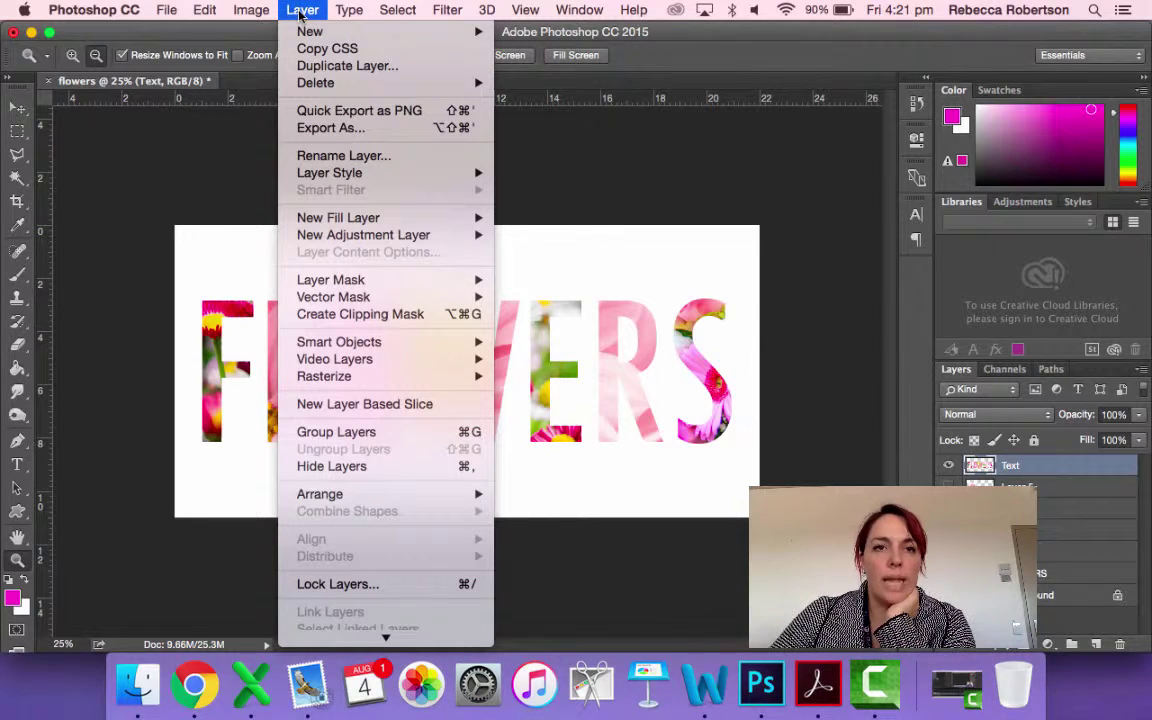
{"action": "mouse_move", "coordinate": [327, 178]}
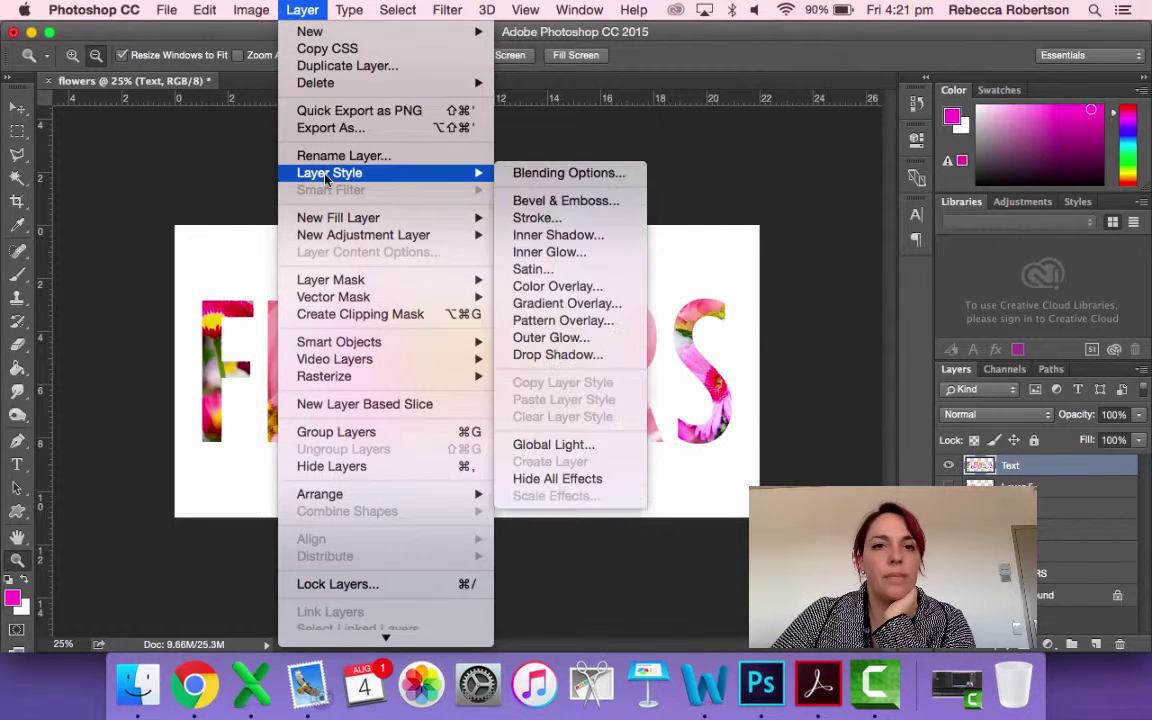
{"action": "left_click", "coordinate": [582, 204]}
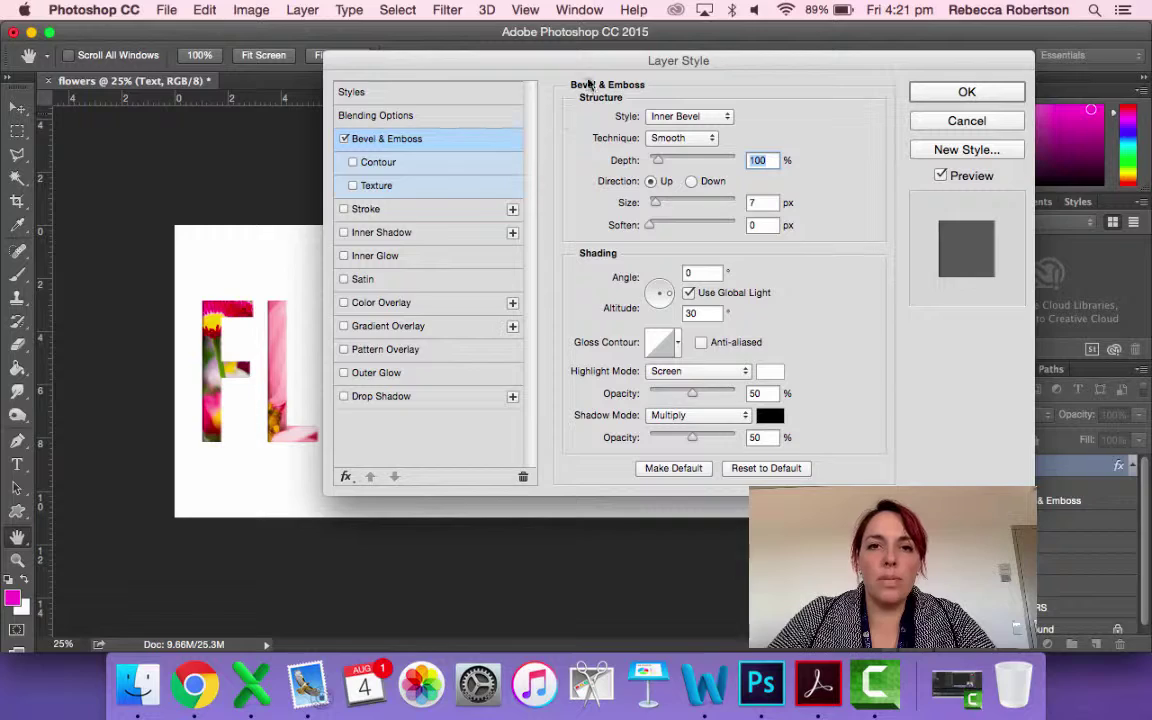
{"action": "left_click_drag", "start_coordinate": [590, 61], "coordinate": [720, 39]}
Keep the Inner Bevel style with the Smooth technique, and set depth to 542%, size to 51 px and soften to 5 px
{"action": "left_click", "coordinate": [828, 93]}
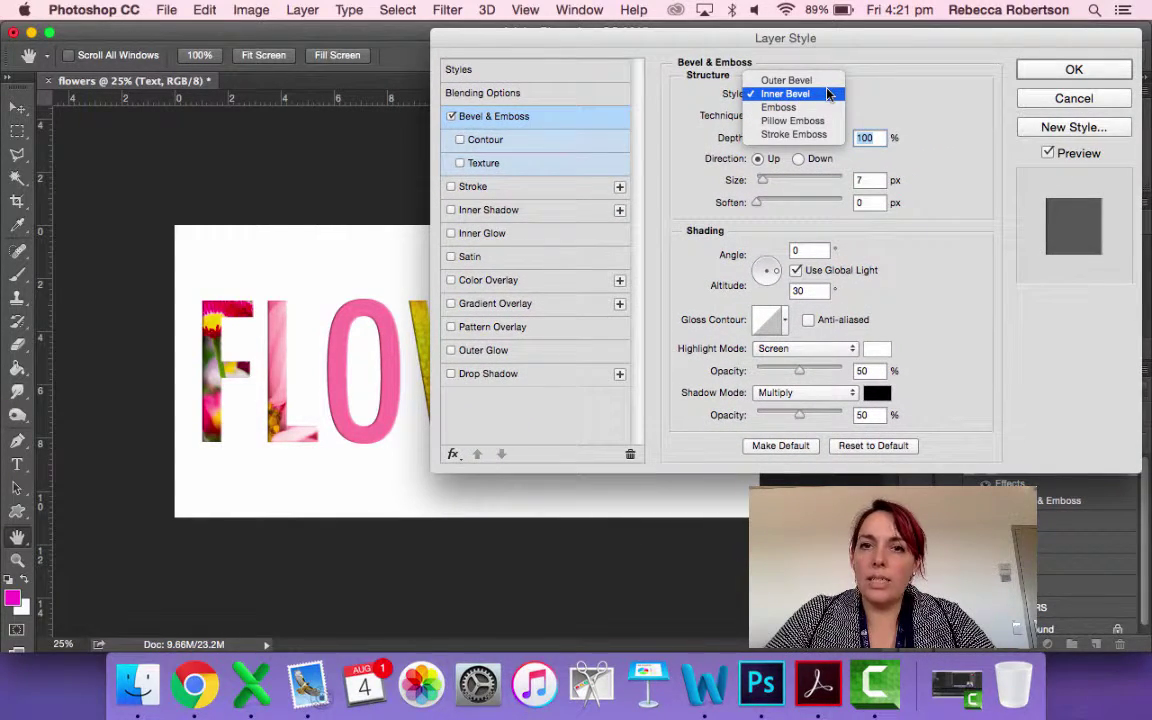
{"action": "left_click", "coordinate": [828, 93]}
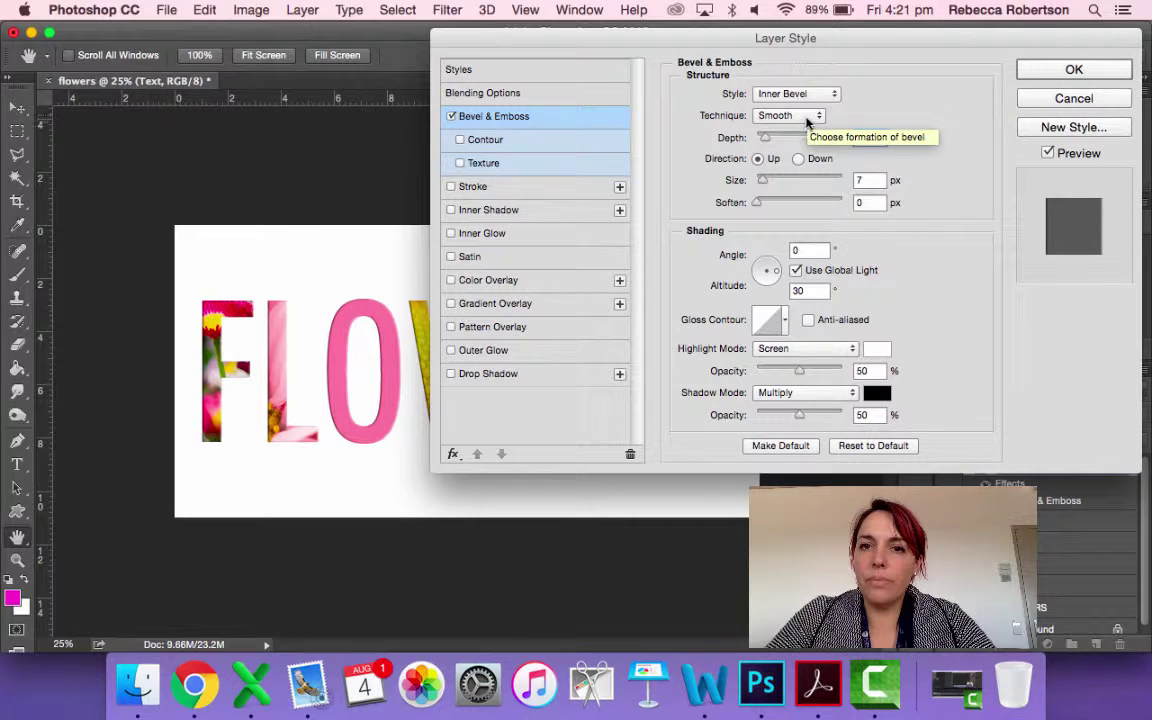
{"action": "left_click", "coordinate": [811, 117]}
{"action": "left_click", "coordinate": [811, 117]}
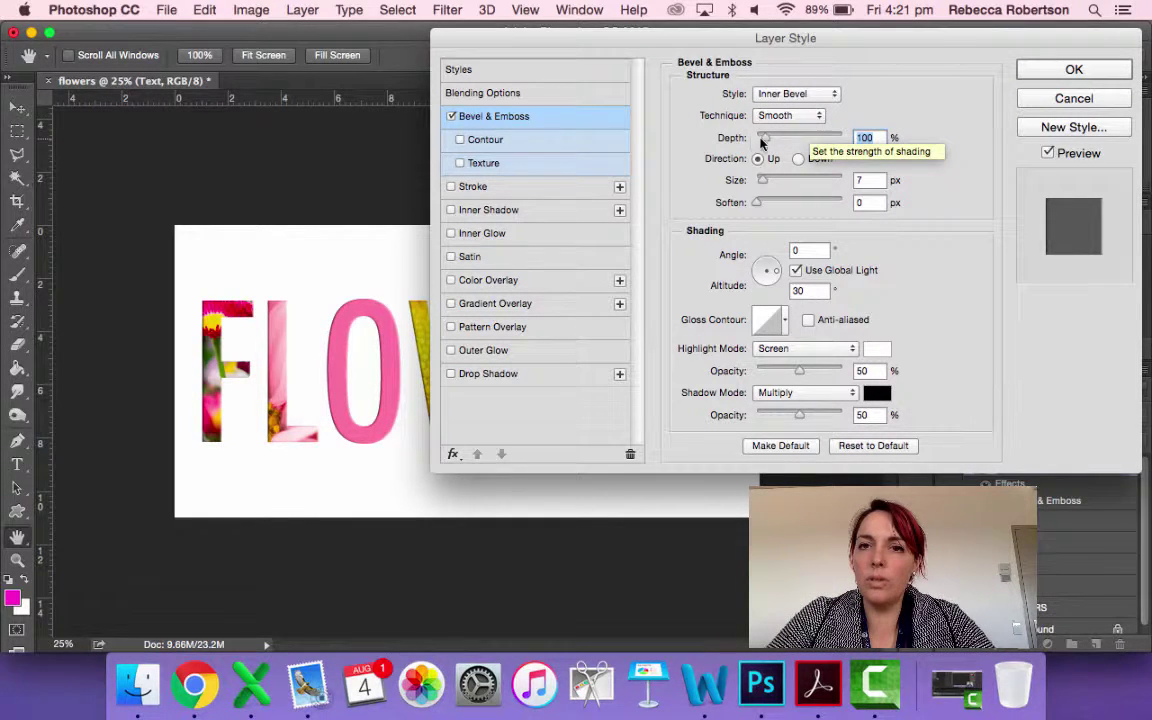
{"action": "left_click", "coordinate": [782, 140]}
{"action": "left_click_drag", "start_coordinate": [782, 142], "coordinate": [803, 143]}
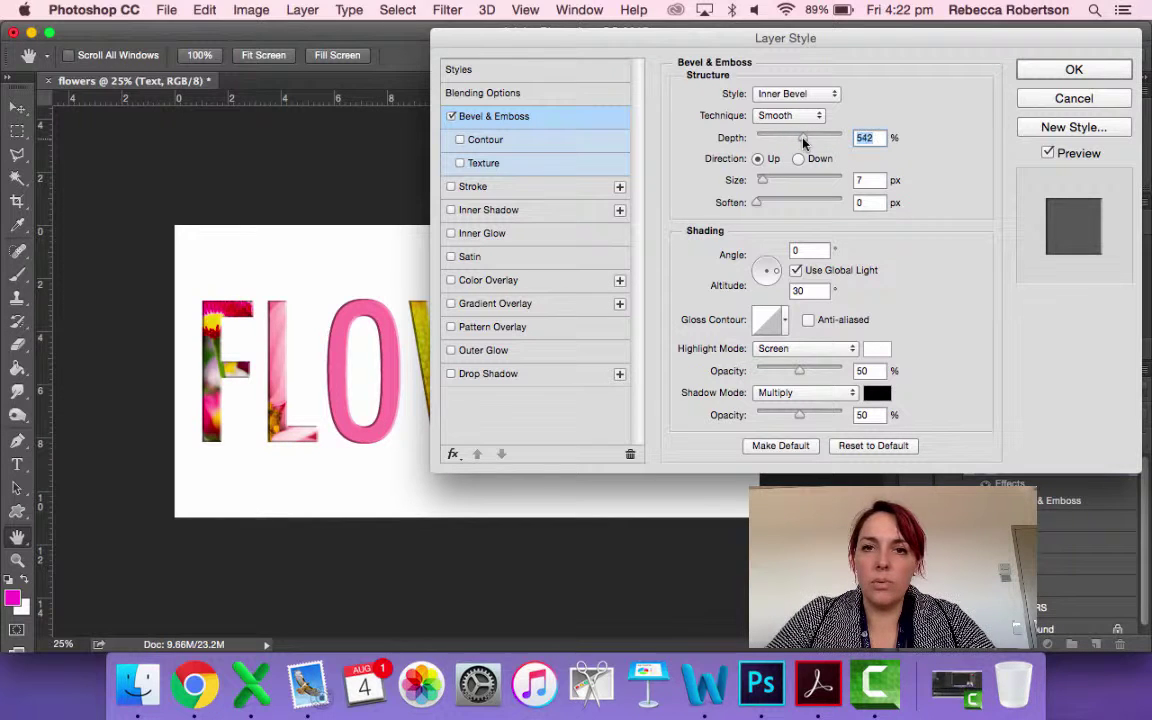
{"action": "left_click_drag", "start_coordinate": [762, 183], "coordinate": [780, 184]}
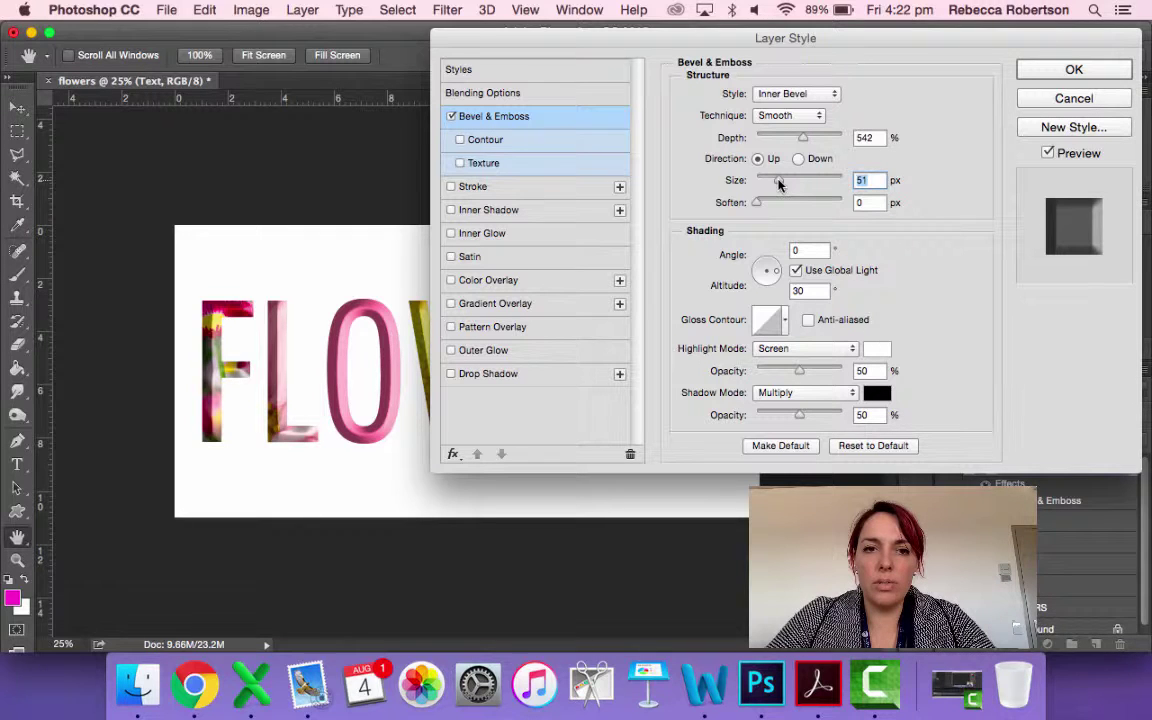
{"action": "left_click_drag", "start_coordinate": [758, 207], "coordinate": [784, 206]}
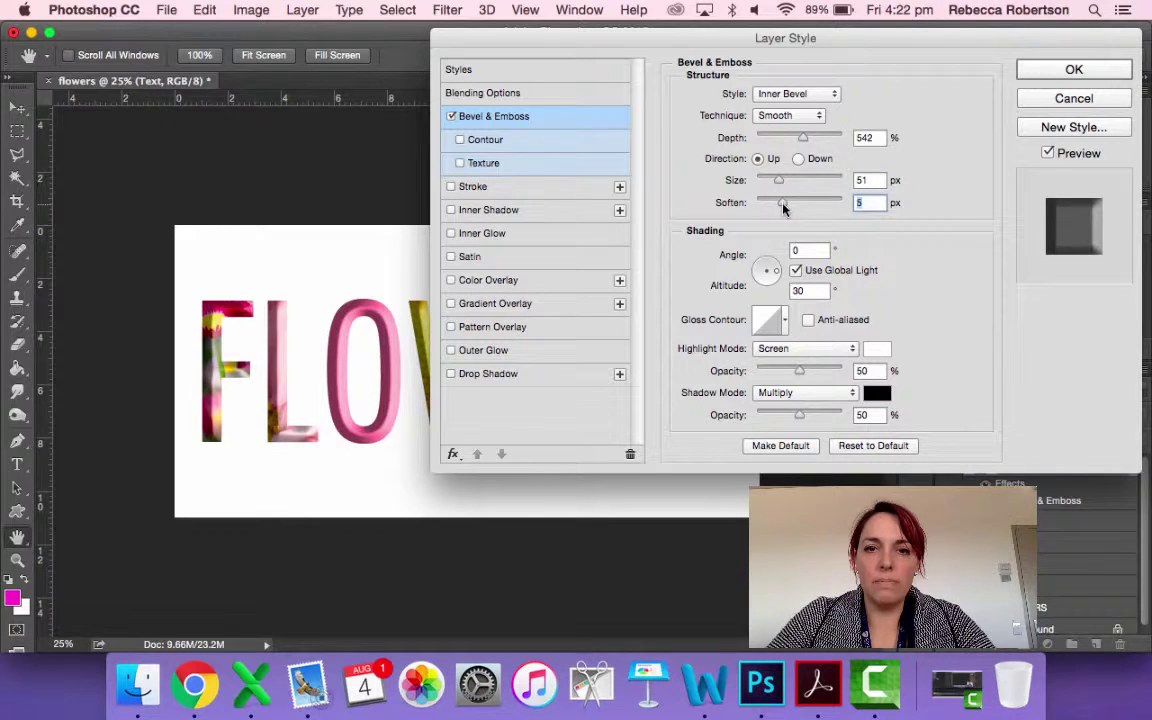
Set the bevel's shading angle to 31° and altitude to 58°, and choose the single-peak gloss contour
{"action": "left_click", "coordinate": [777, 270]}
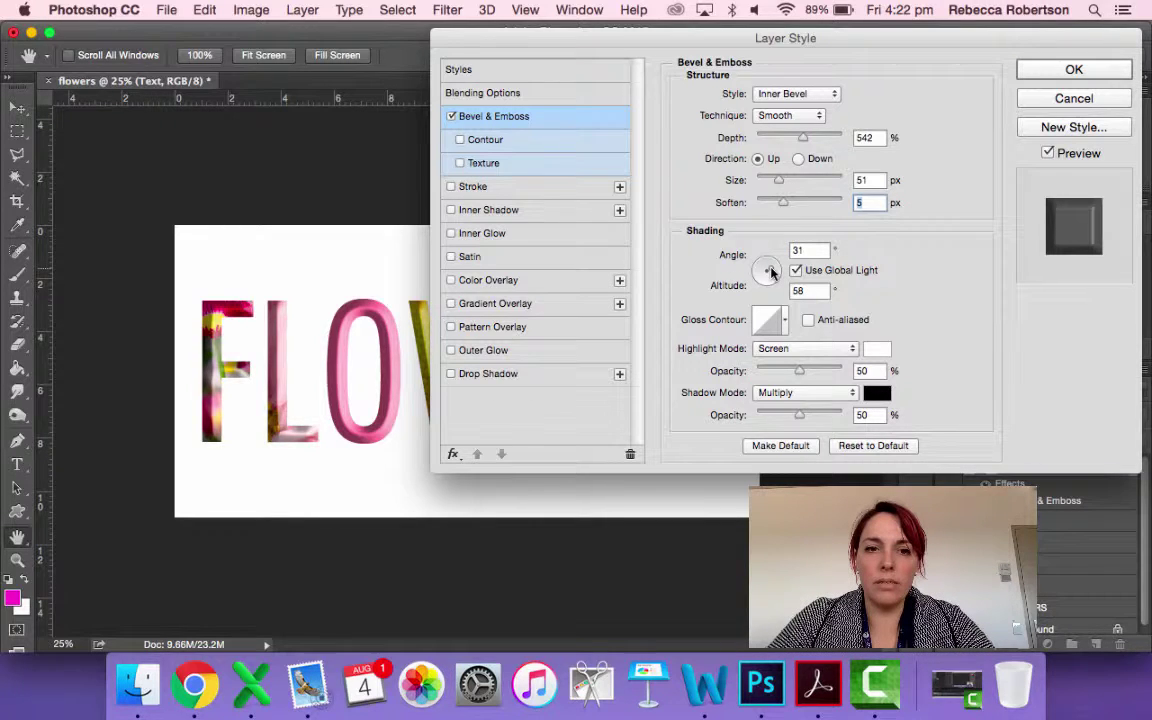
{"action": "left_click_drag", "start_coordinate": [777, 270], "coordinate": [770, 272]}
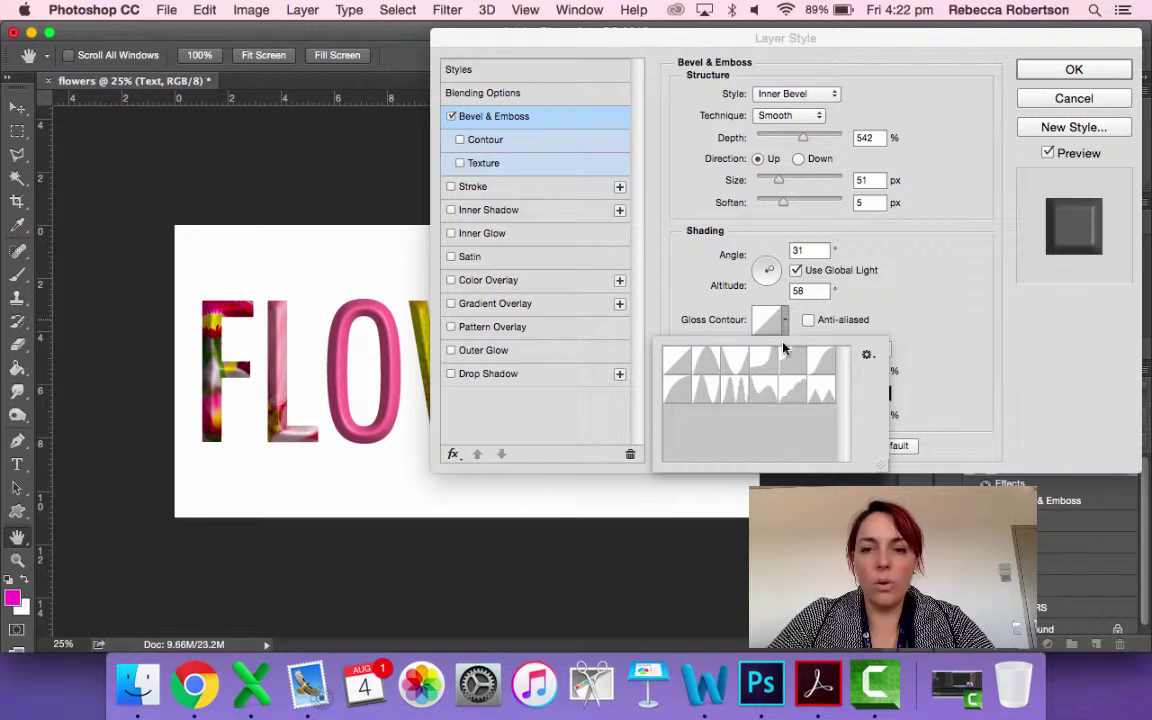
{"action": "left_click", "coordinate": [707, 368]}
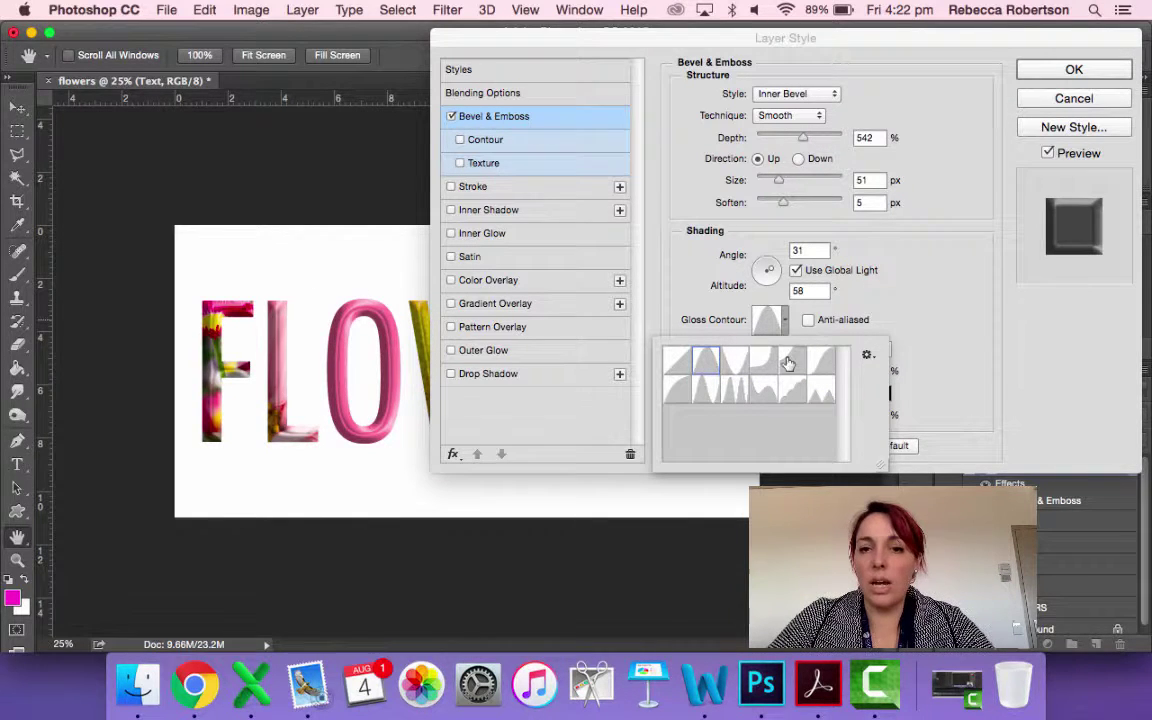
{"action": "left_click", "coordinate": [921, 338]}
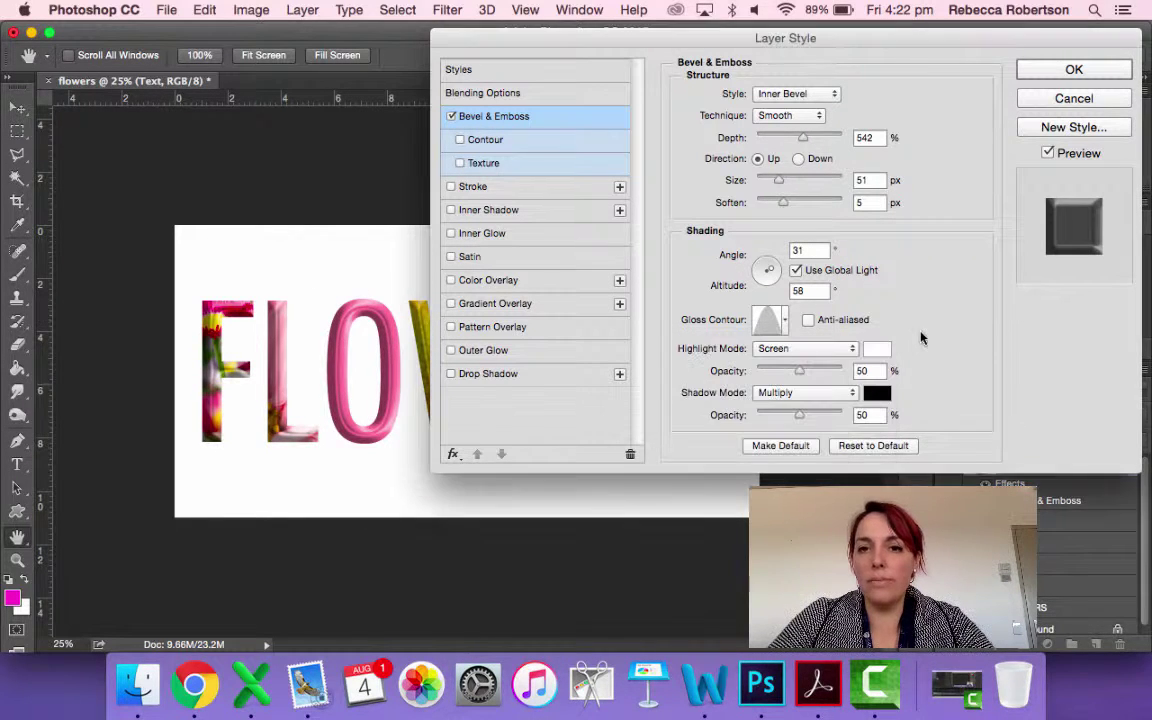
Set the bevel's highlight mode to Soft Light and apply the layer style to the Text layer
{"action": "left_click", "coordinate": [811, 352]}
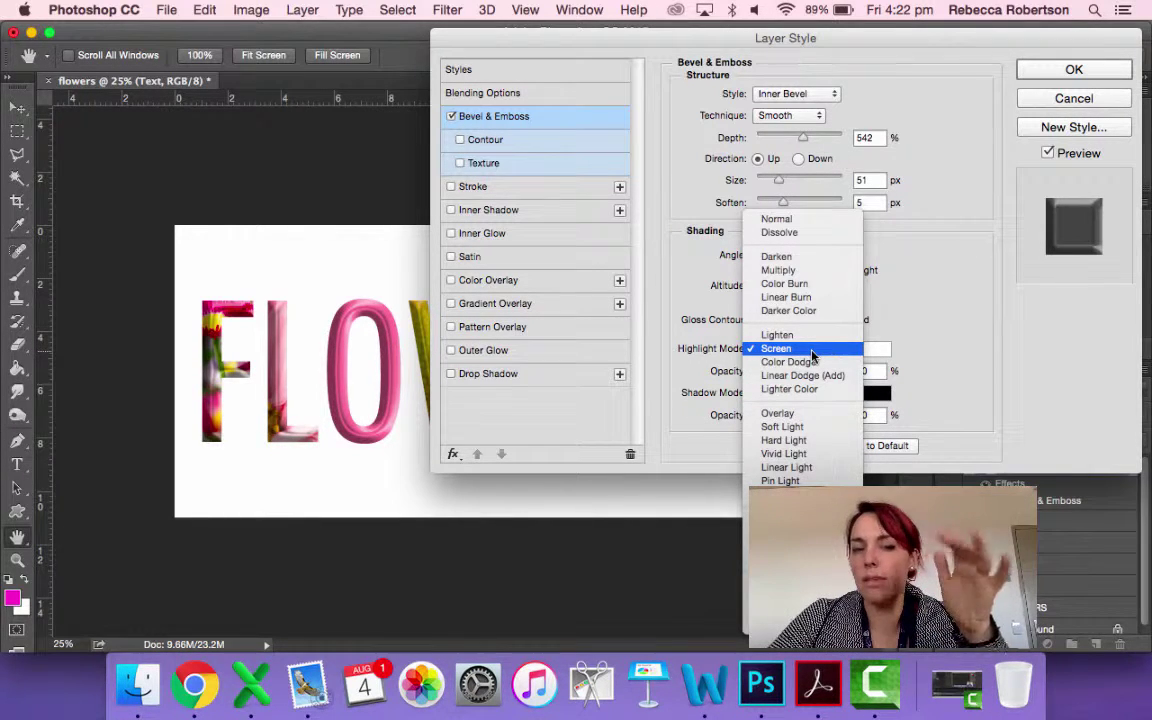
{"action": "left_click", "coordinate": [795, 427]}
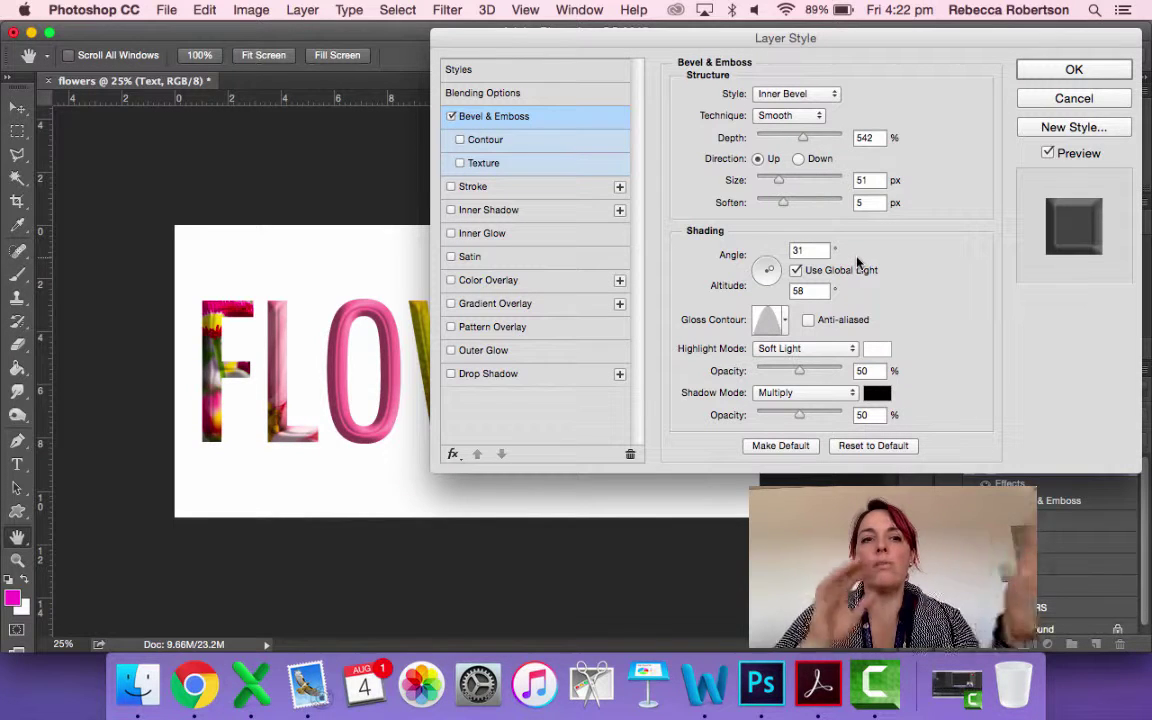
{"action": "left_click", "coordinate": [1073, 69]}
{"action": "key", "text": "z"}
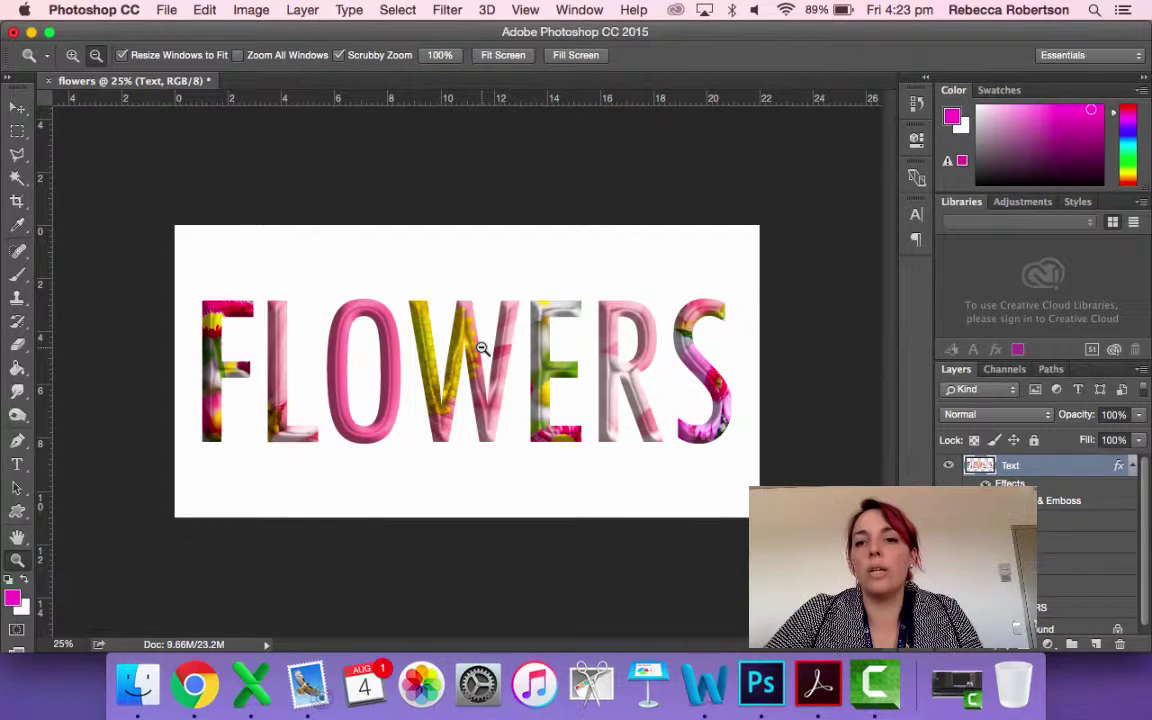
{"action": "left_click", "coordinate": [571, 465], "text": "alt"}
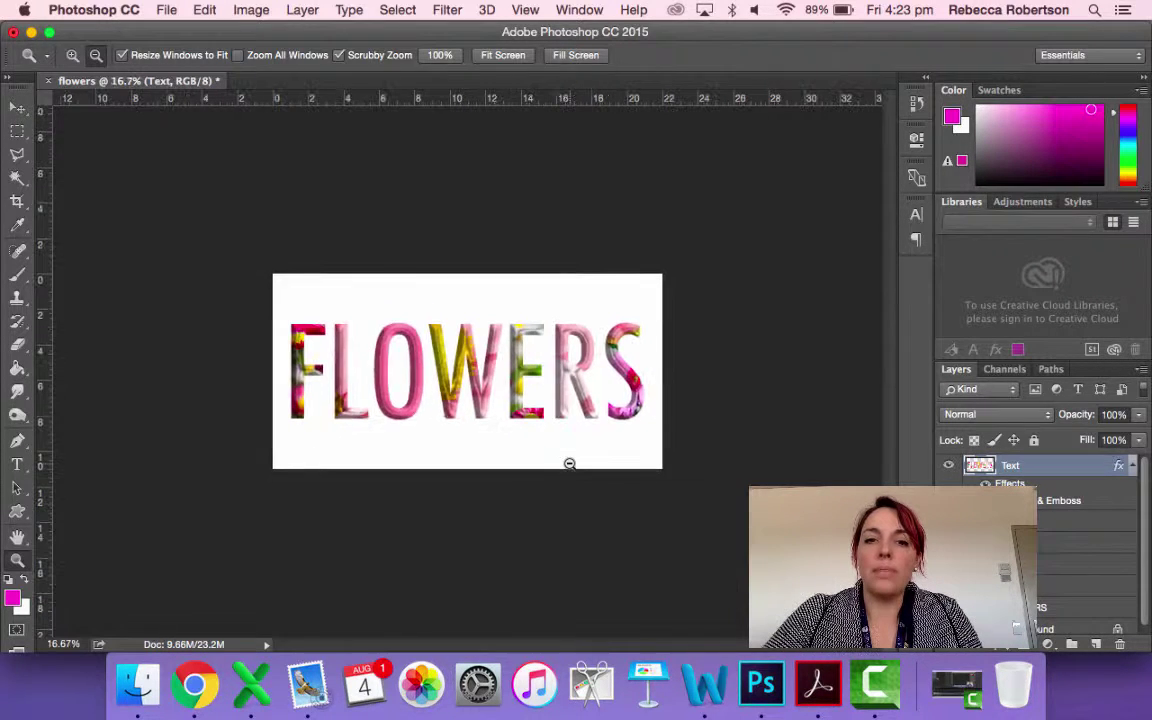
{"action": "left_click", "coordinate": [495, 58]}
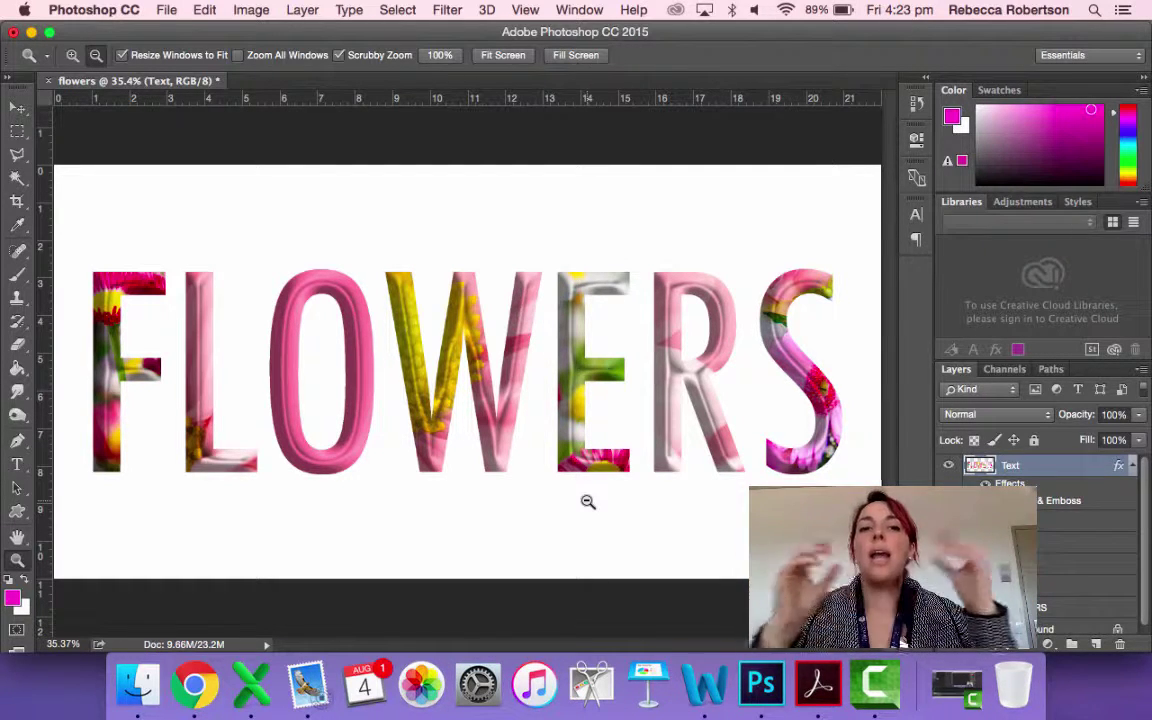
{"action": "left_click", "coordinate": [952, 697]}
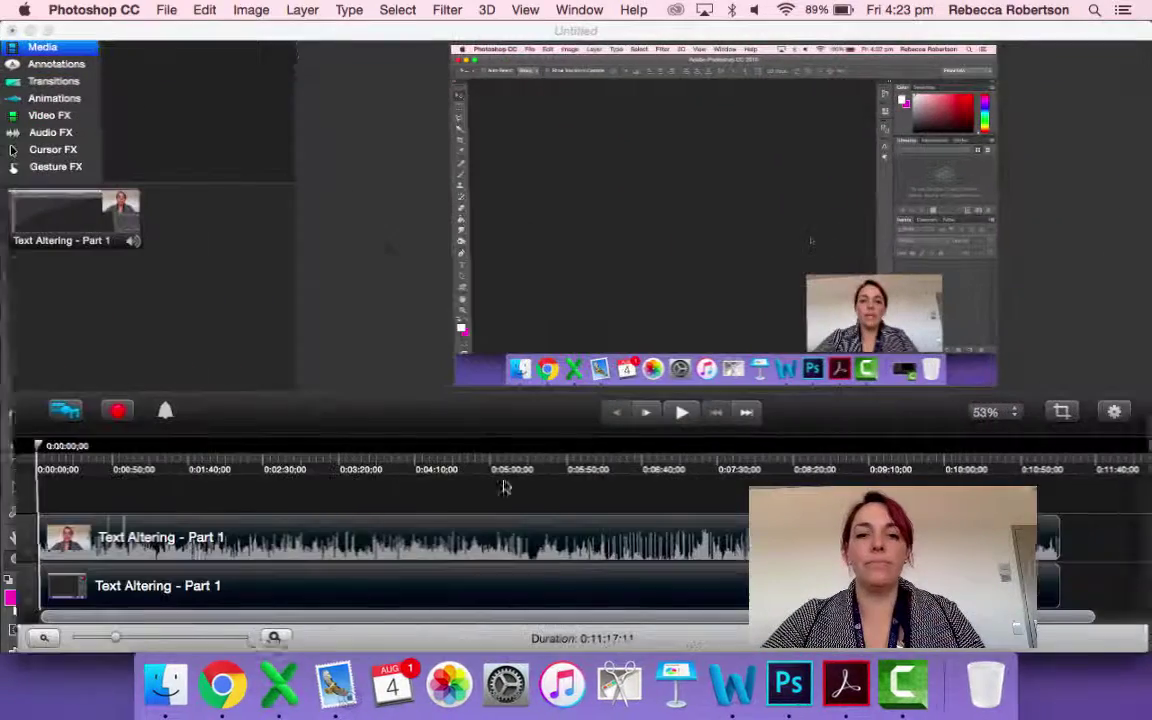